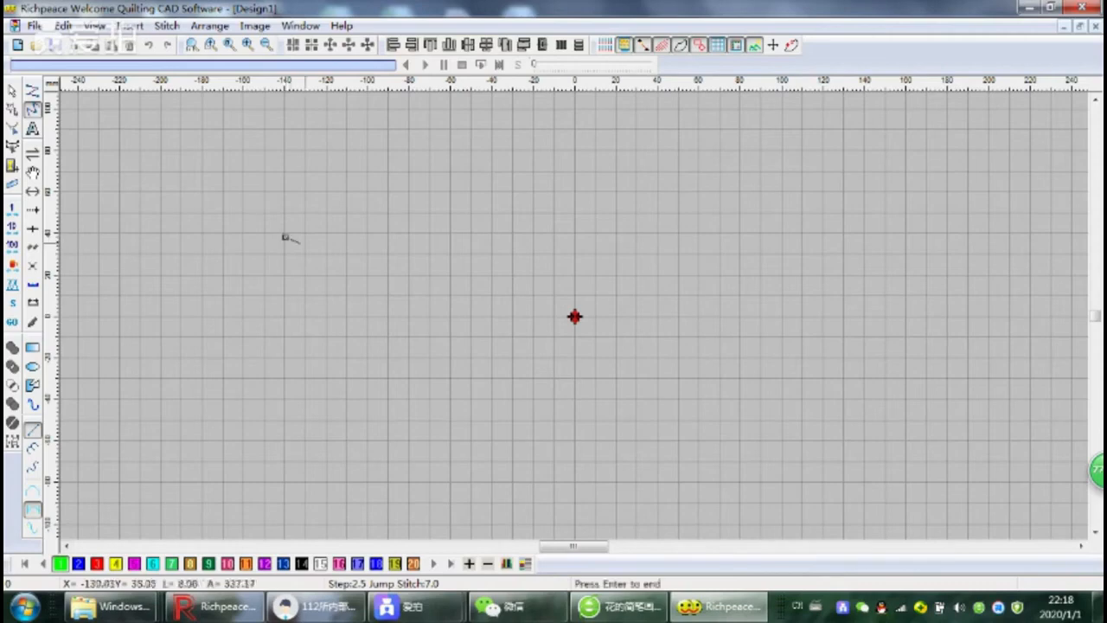
Step: Draw five connected straight segments zigzagging from the start point toward the upper area beyond the origin
{"action": "left_click", "coordinate": [482, 249]}
{"action": "left_click", "coordinate": [460, 383]}
{"action": "left_click", "coordinate": [580, 368]}
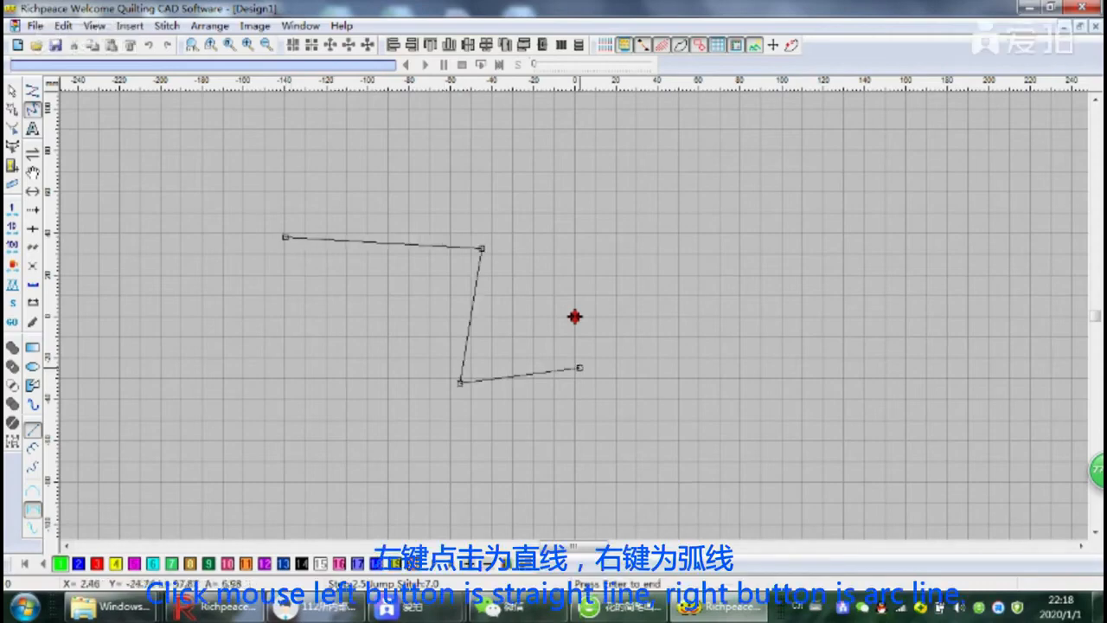
{"action": "left_click", "coordinate": [551, 273]}
{"action": "left_click", "coordinate": [624, 226]}
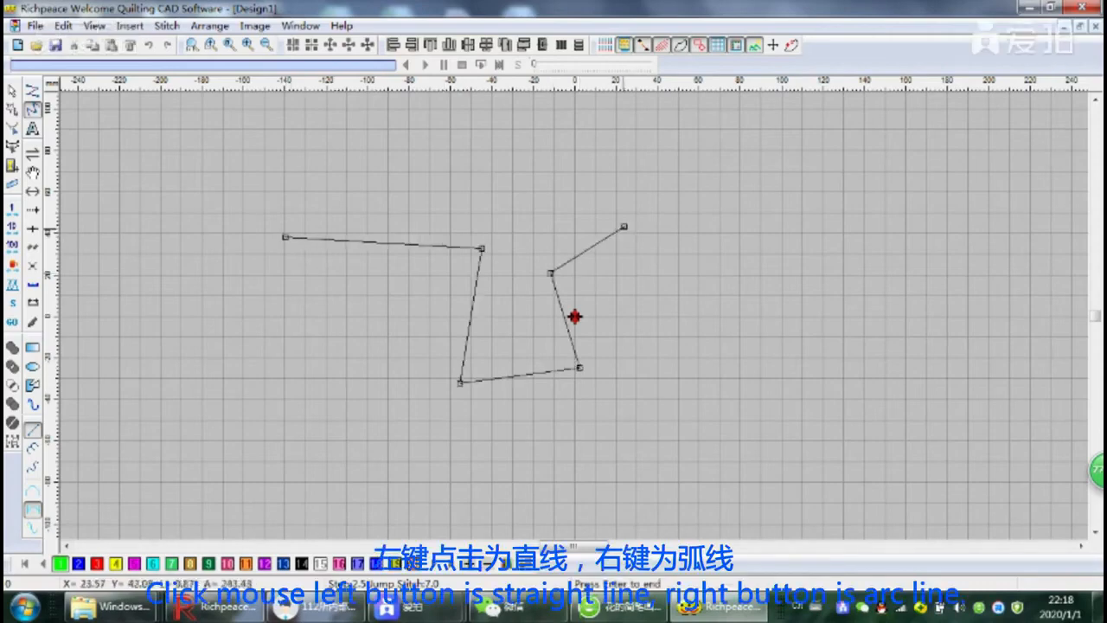
Step: Extend the zigzag path with four connected three-point arcs and finish the curve
{"action": "right_click", "coordinate": [637, 170]}
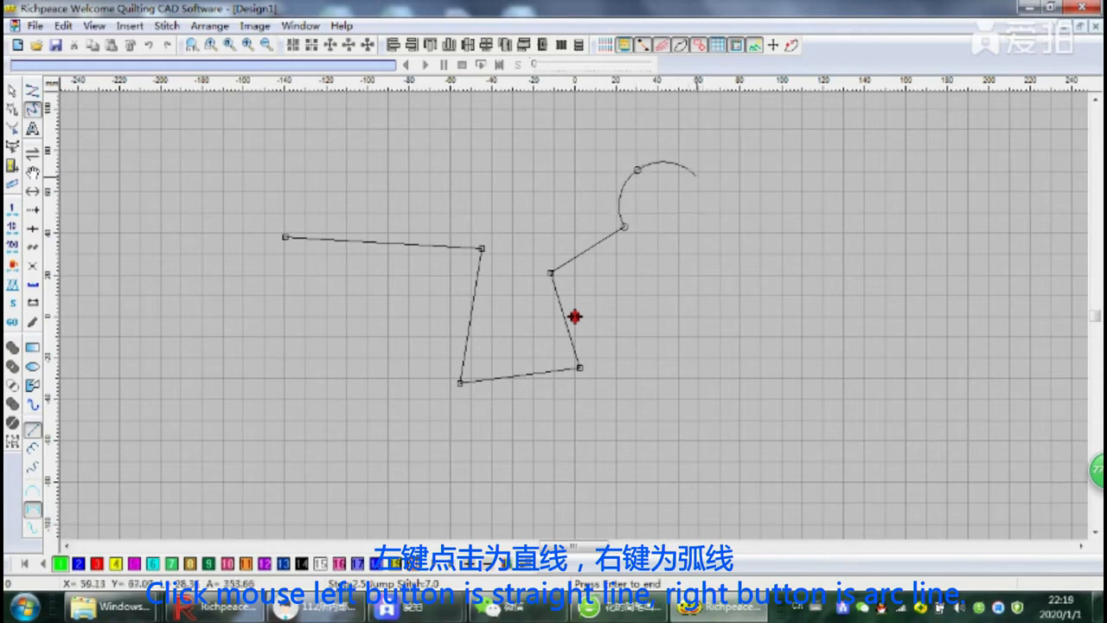
{"action": "right_click", "coordinate": [708, 195]}
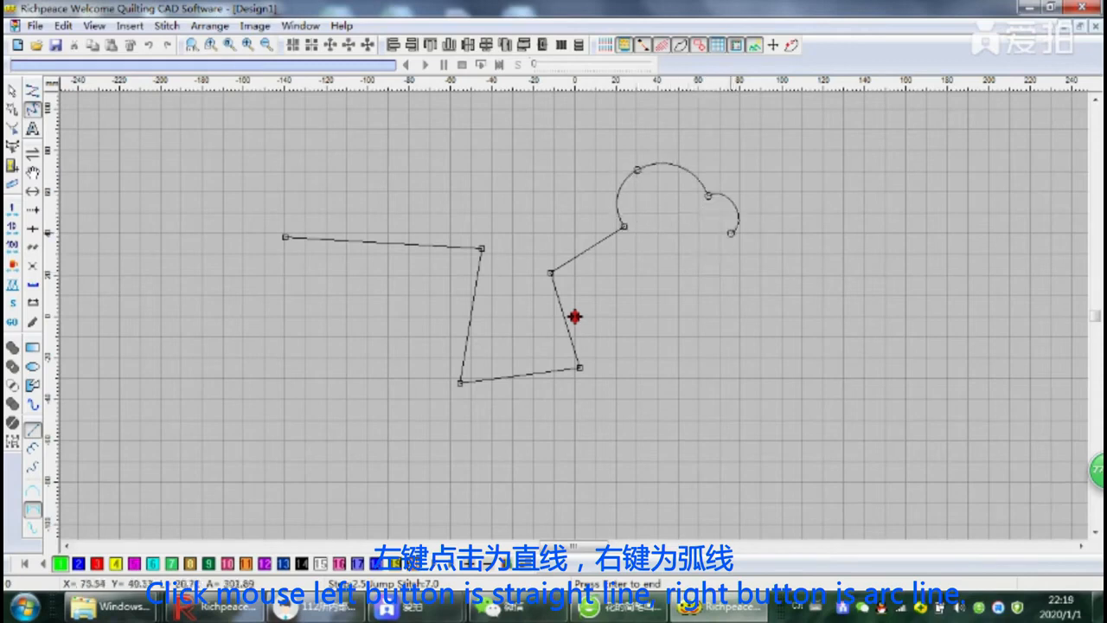
{"action": "right_click", "coordinate": [731, 234]}
{"action": "left_click", "coordinate": [779, 198]}
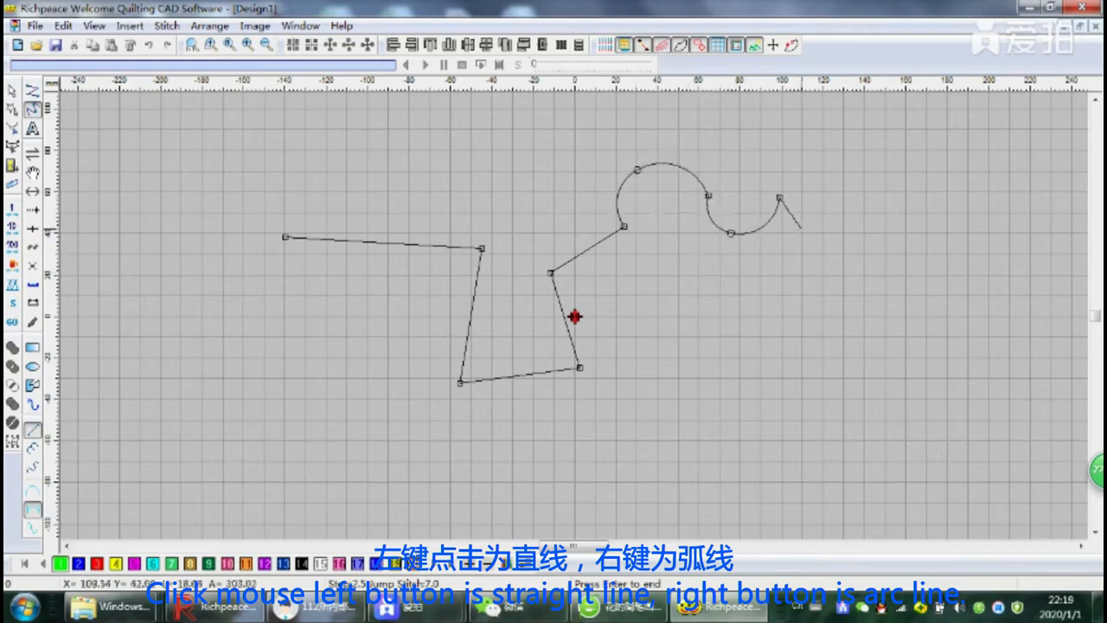
{"action": "right_click", "coordinate": [796, 236]}
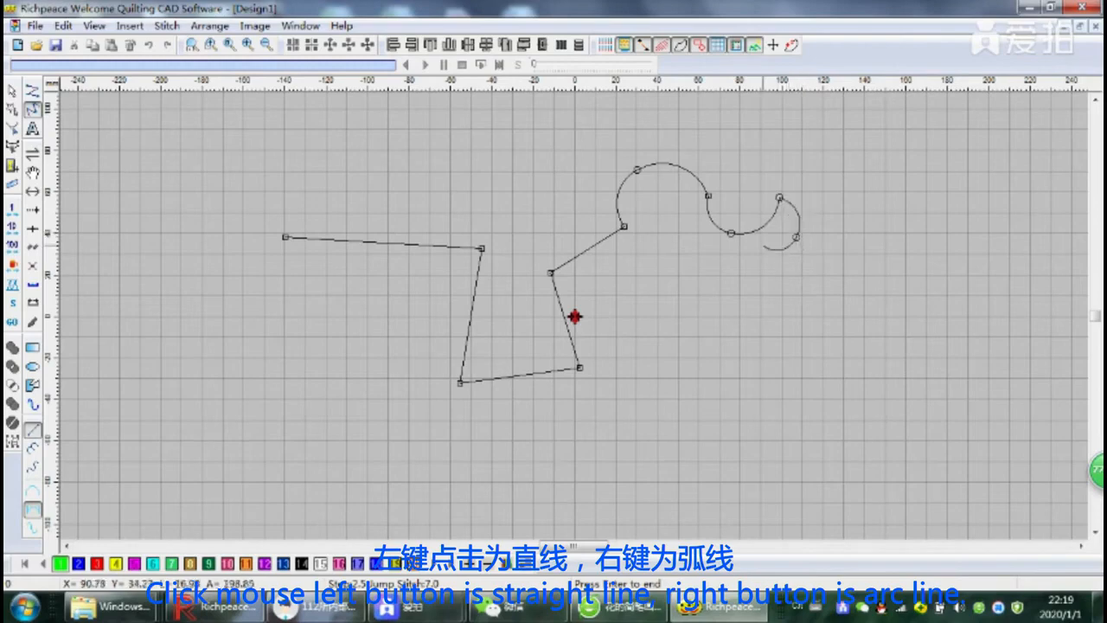
{"action": "left_click", "coordinate": [775, 244]}
{"action": "right_click", "coordinate": [690, 306]}
{"action": "left_click", "coordinate": [753, 330]}
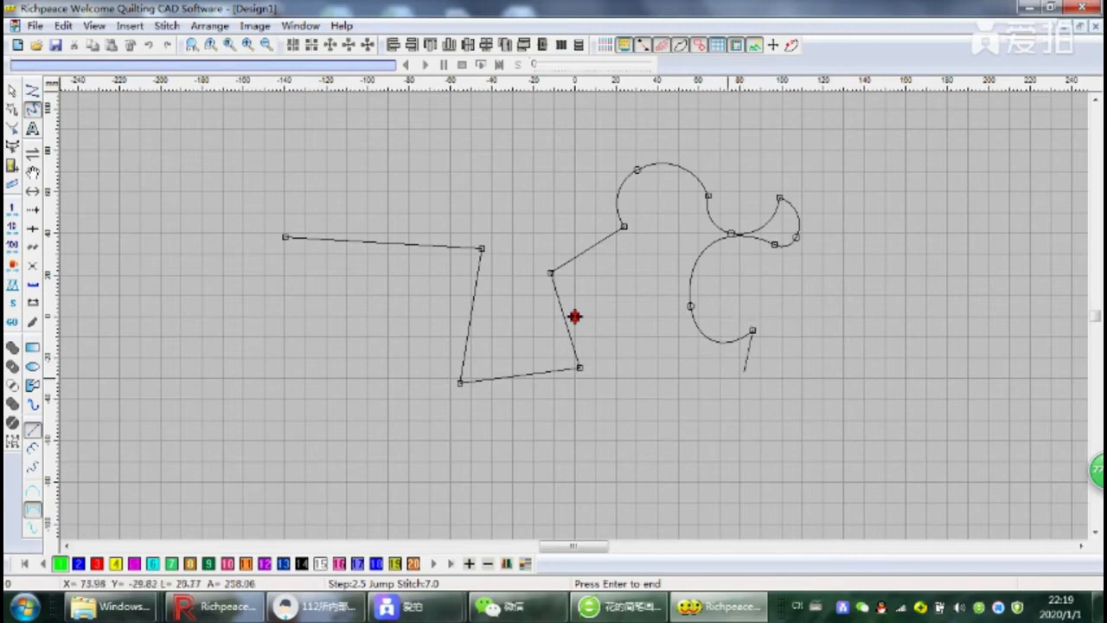
{"action": "key", "text": "Return"}
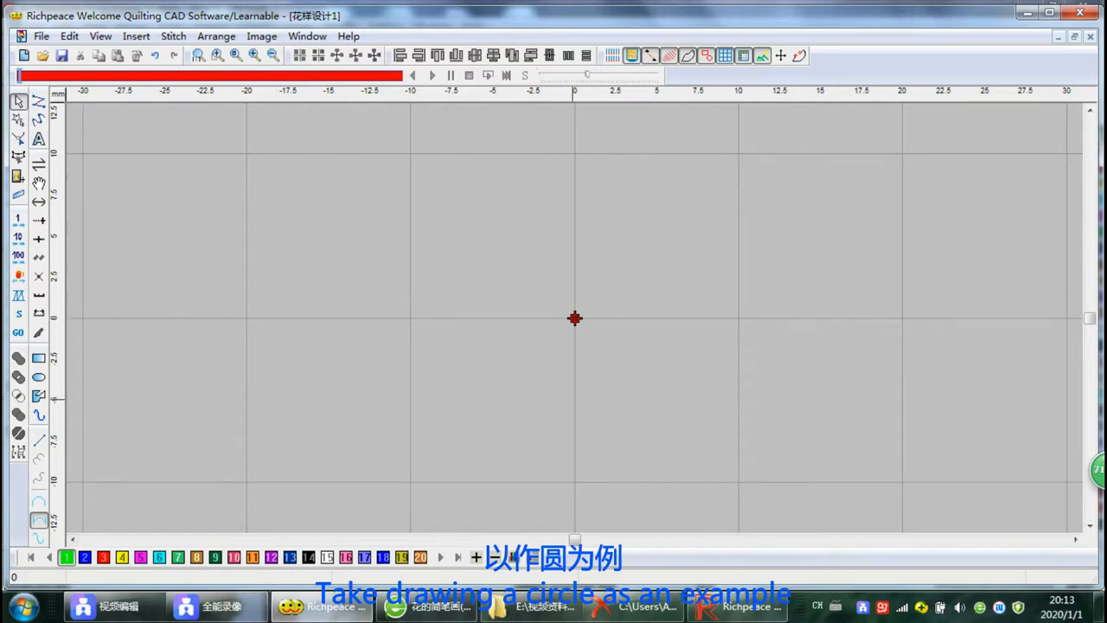
Step: Turn on Snap to Grid in the object options
{"action": "left_click", "coordinate": [101, 37]}
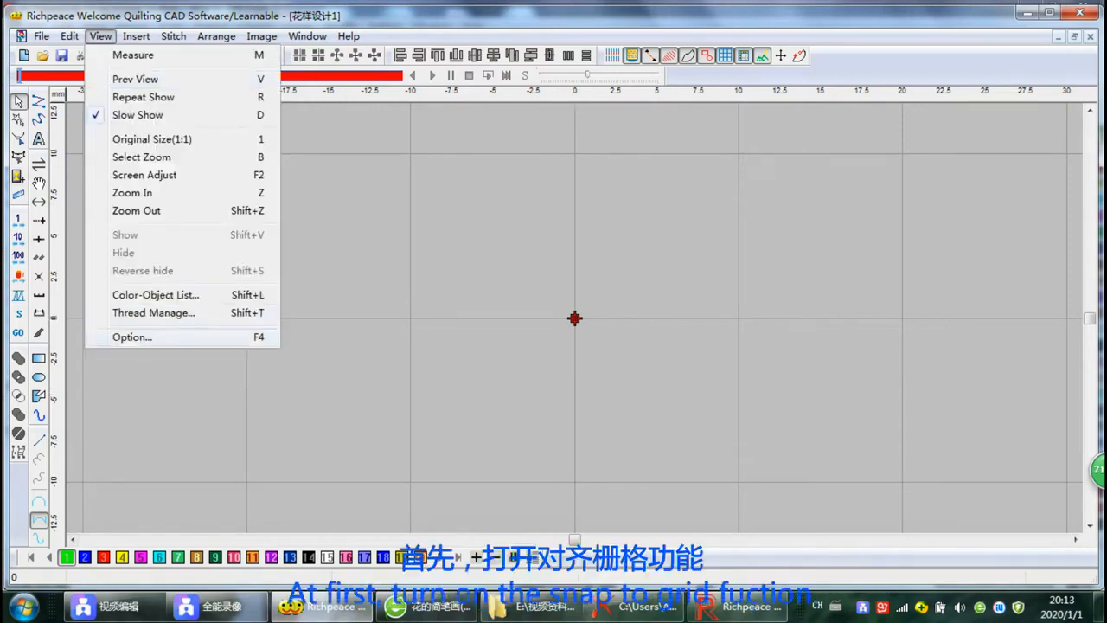
{"action": "left_click", "coordinate": [132, 336]}
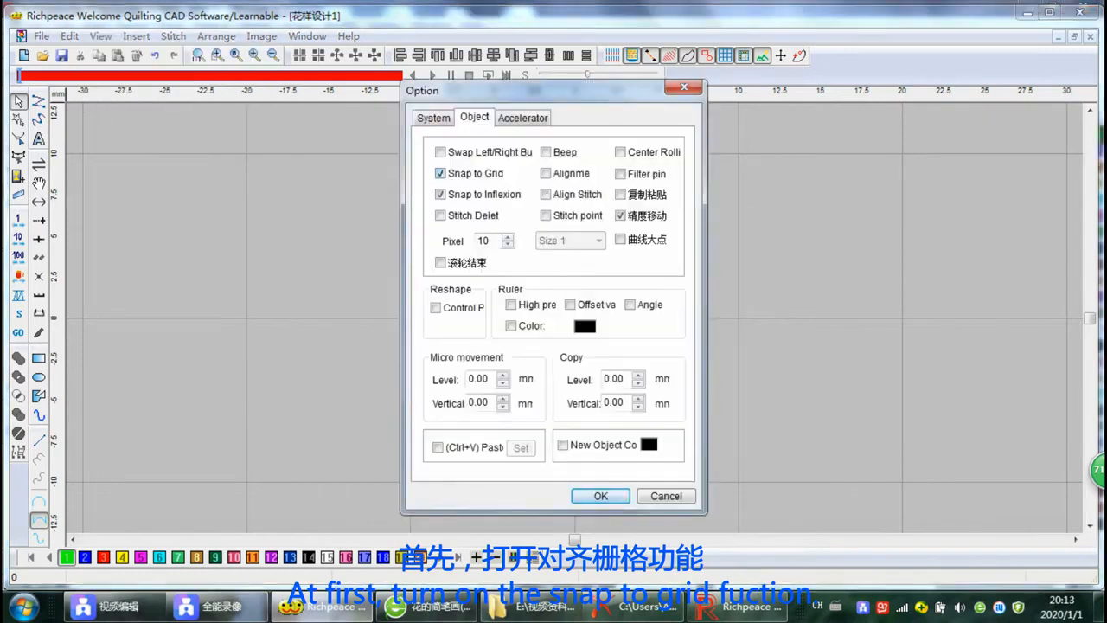
{"action": "left_click", "coordinate": [600, 495]}
Step: Draw a three-point arc from (0, 10) through (10, 0) to (0, -10) as the circle's first half
{"action": "left_click", "coordinate": [38, 120]}
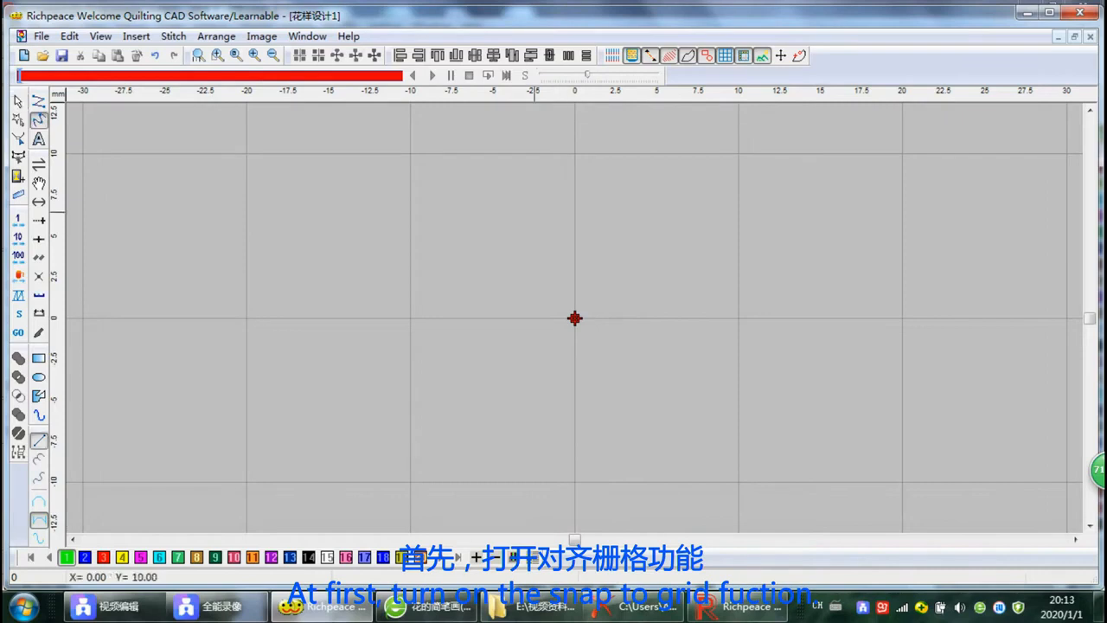
{"action": "left_click", "coordinate": [575, 154]}
{"action": "left_click", "coordinate": [739, 319]}
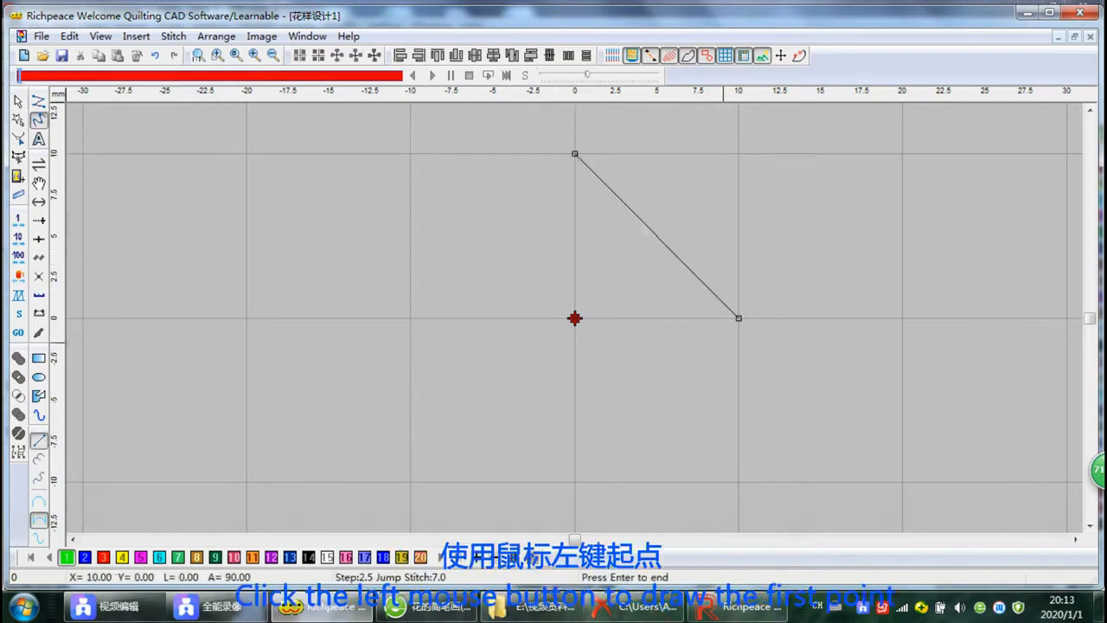
{"action": "key", "text": "BackSpace"}
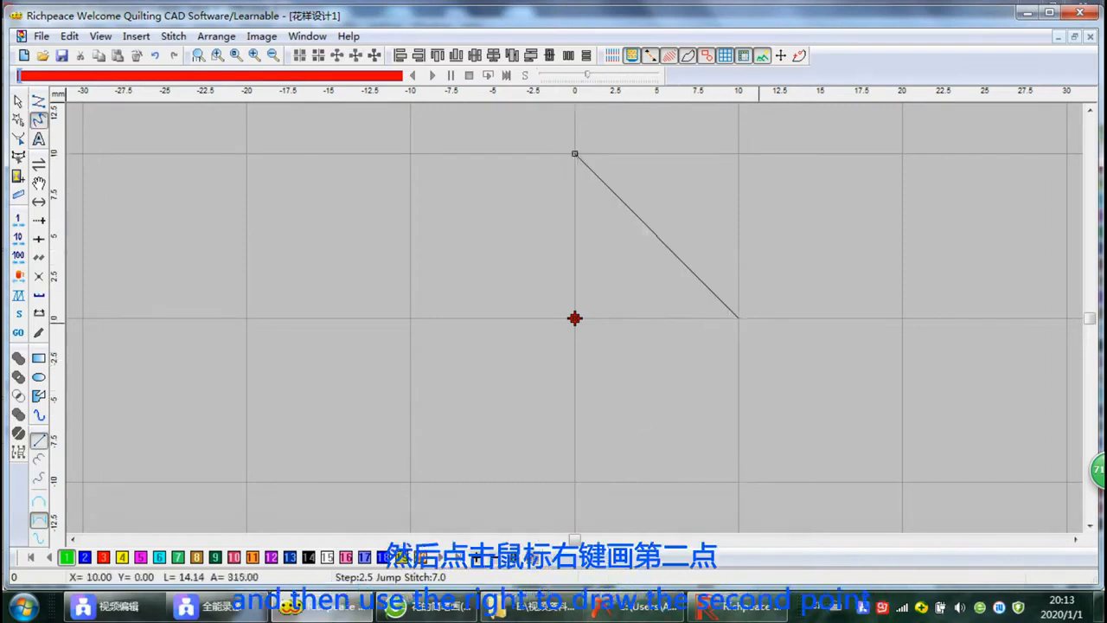
{"action": "right_click", "coordinate": [739, 318]}
{"action": "left_click", "coordinate": [575, 482]}
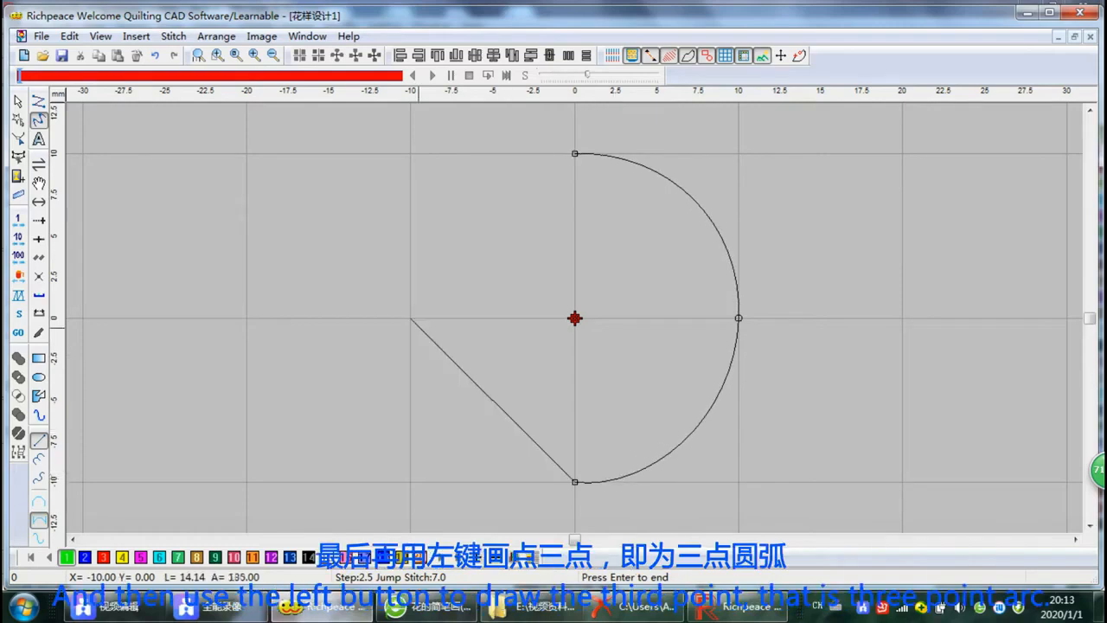
Step: Close the circle with a second three-point arc through (-10, 0) back to (0, 10) and finish the curve
{"action": "right_click", "coordinate": [411, 318]}
{"action": "left_click", "coordinate": [575, 154]}
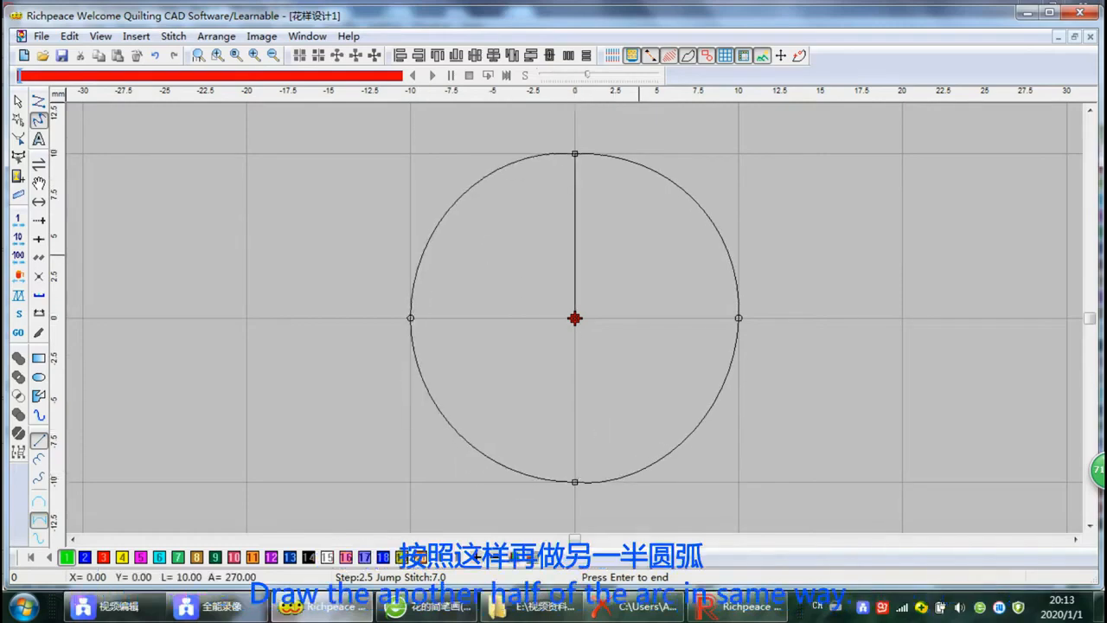
{"action": "key", "text": "Return"}
{"action": "scroll", "coordinate": [632, 287], "scroll_direction": "down", "scroll_amount": 2}
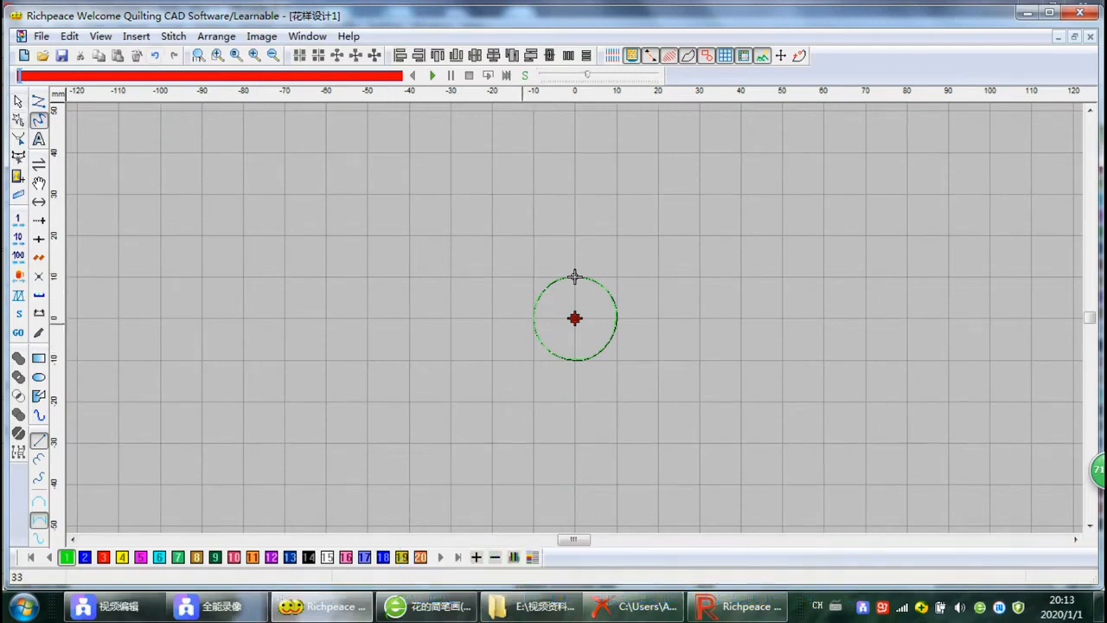
{"action": "key", "text": "Escape"}
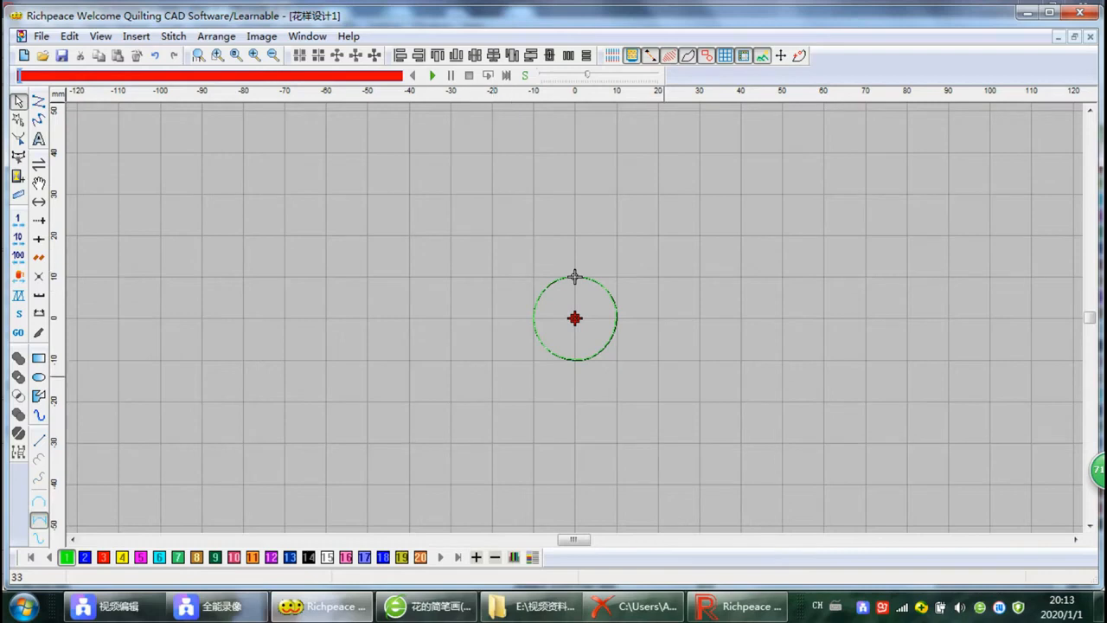
Step: Matrix-copy the circle into 3 columns and 3 rows with a column space of 10 and a row space of 10
{"action": "left_click", "coordinate": [582, 278]}
{"action": "right_click", "coordinate": [593, 300]}
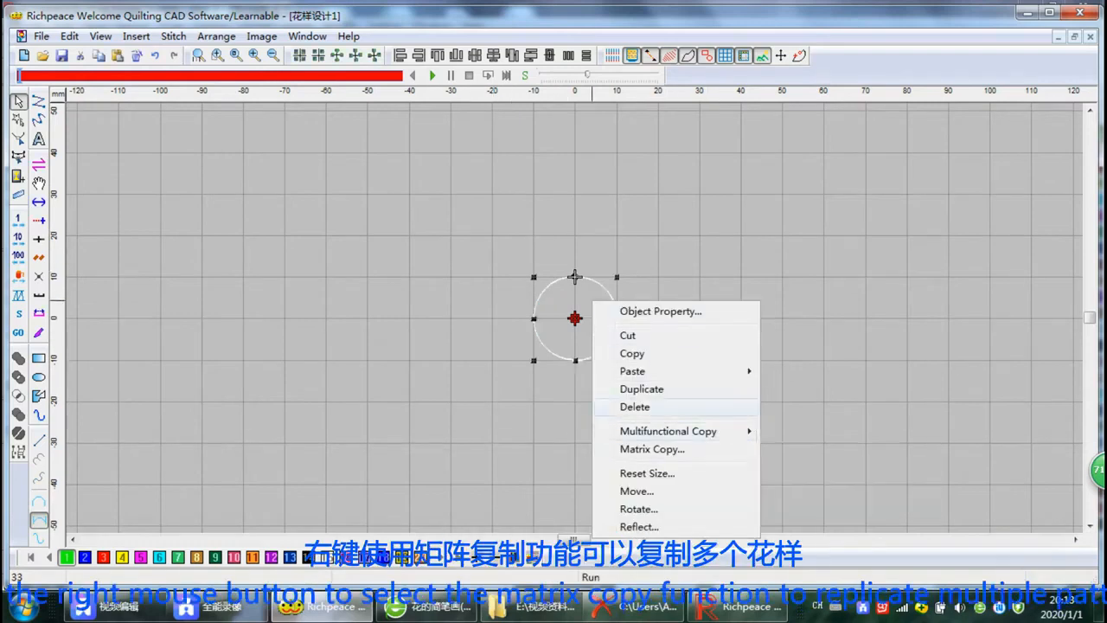
{"action": "left_click", "coordinate": [652, 449]}
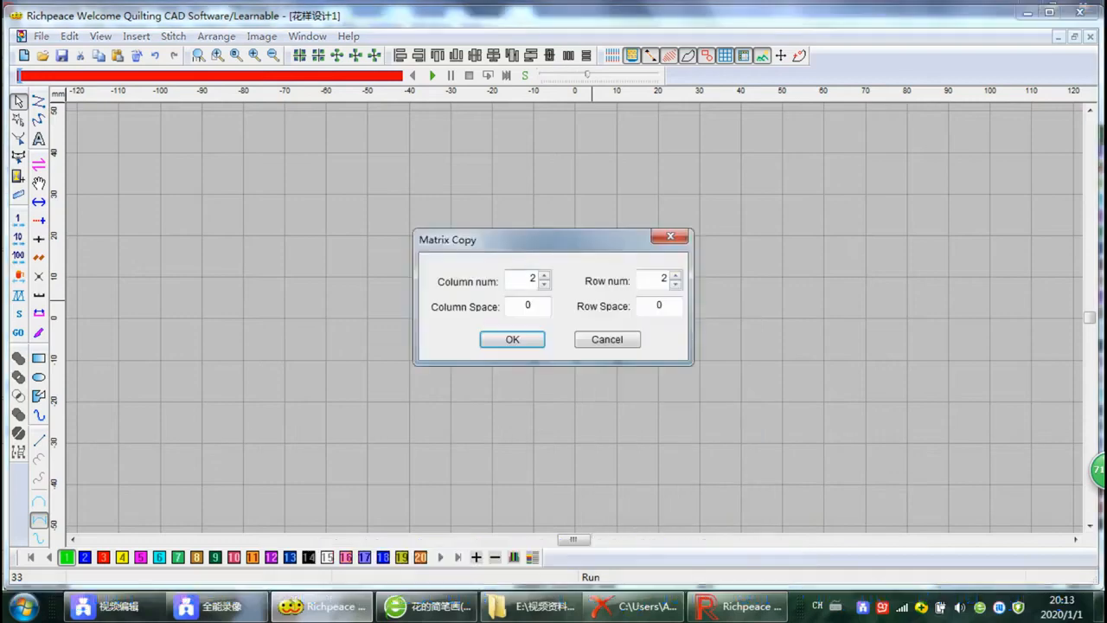
{"action": "double_click", "coordinate": [534, 279]}
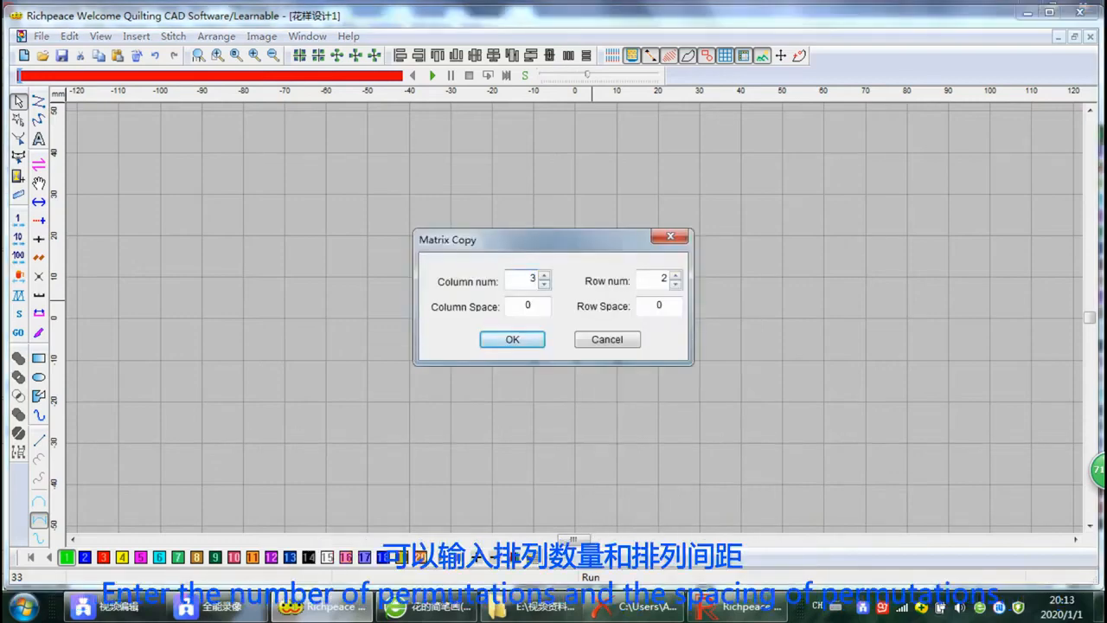
{"action": "key", "text": "Tab"}
{"action": "key", "text": "Tab"}
{"action": "type", "text": "10"}
{"action": "key", "text": "Tab"}
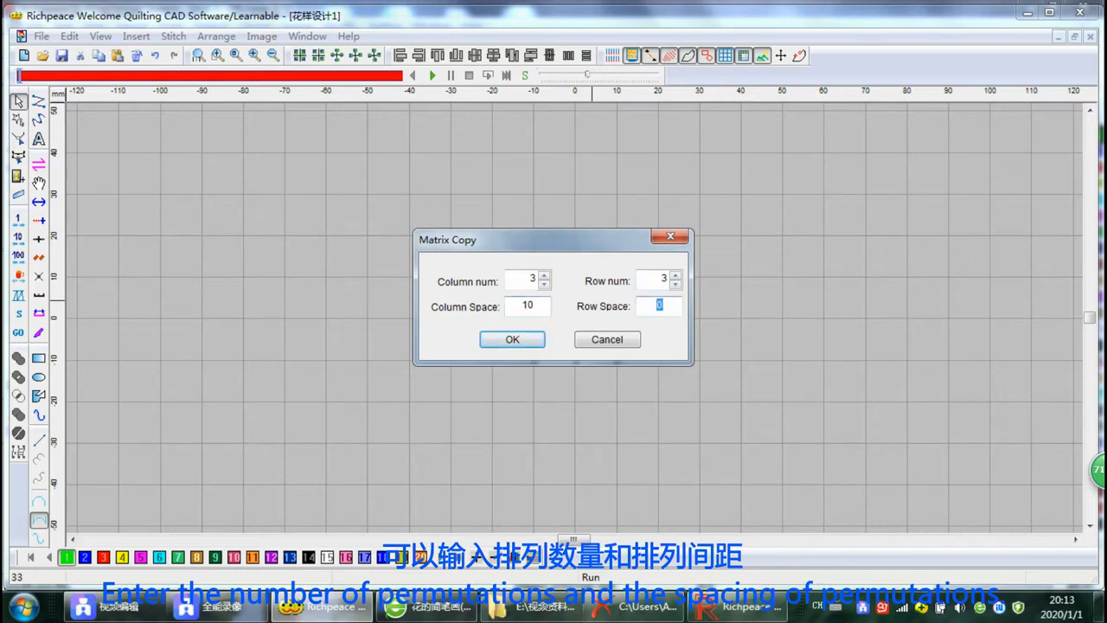
{"action": "type", "text": "1"}
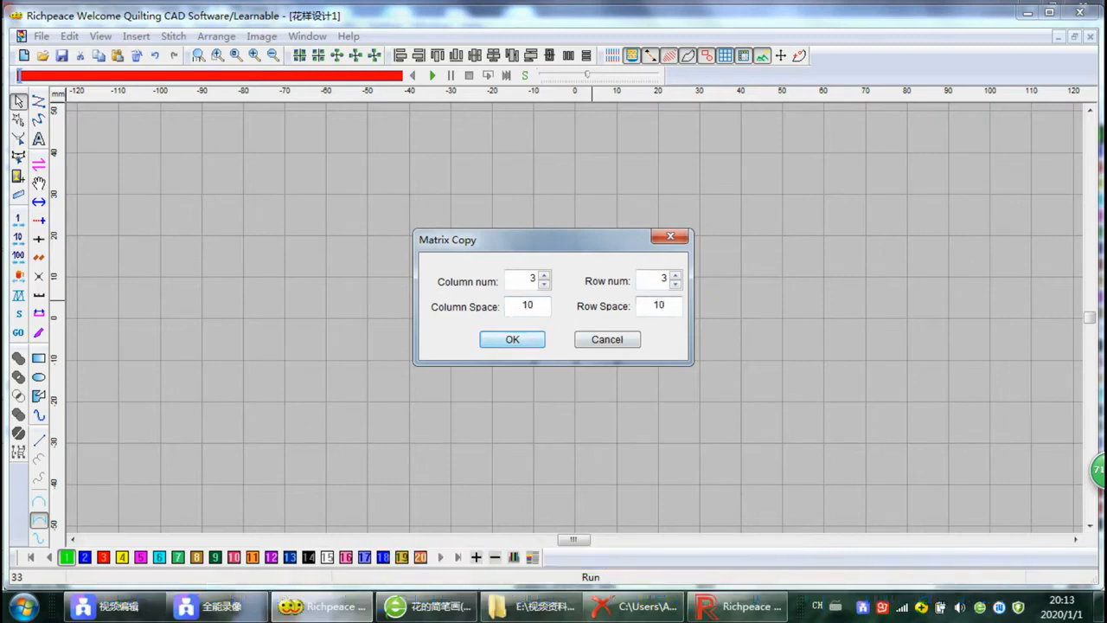
{"action": "key", "text": "Return"}
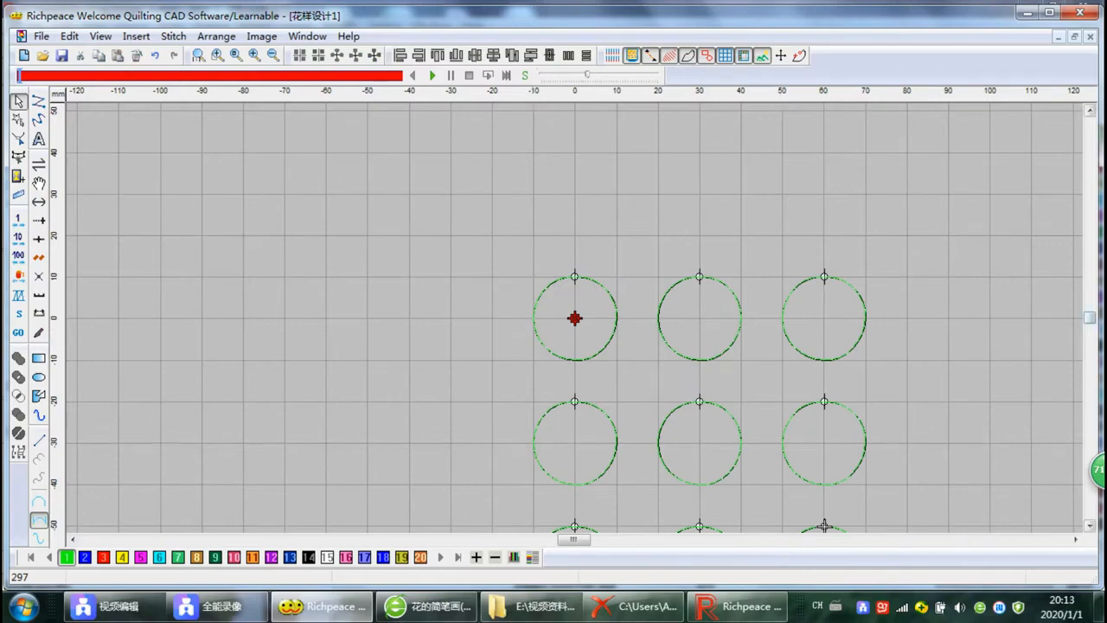
Step: Move the left column's top circle about 9 mm right and its bottom circle about 6 mm right and 5 mm up
{"action": "scroll", "coordinate": [574, 317], "scroll_direction": "down", "scroll_amount": 9}
{"action": "scroll", "coordinate": [574, 318], "scroll_direction": "up", "scroll_amount": 4}
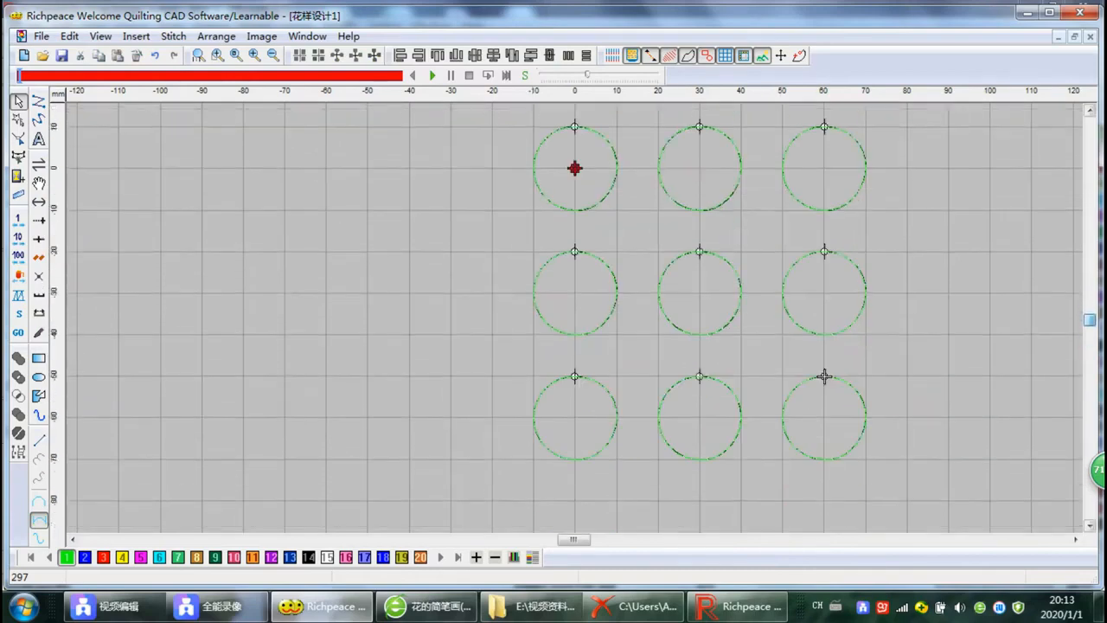
{"action": "key", "text": "minus"}
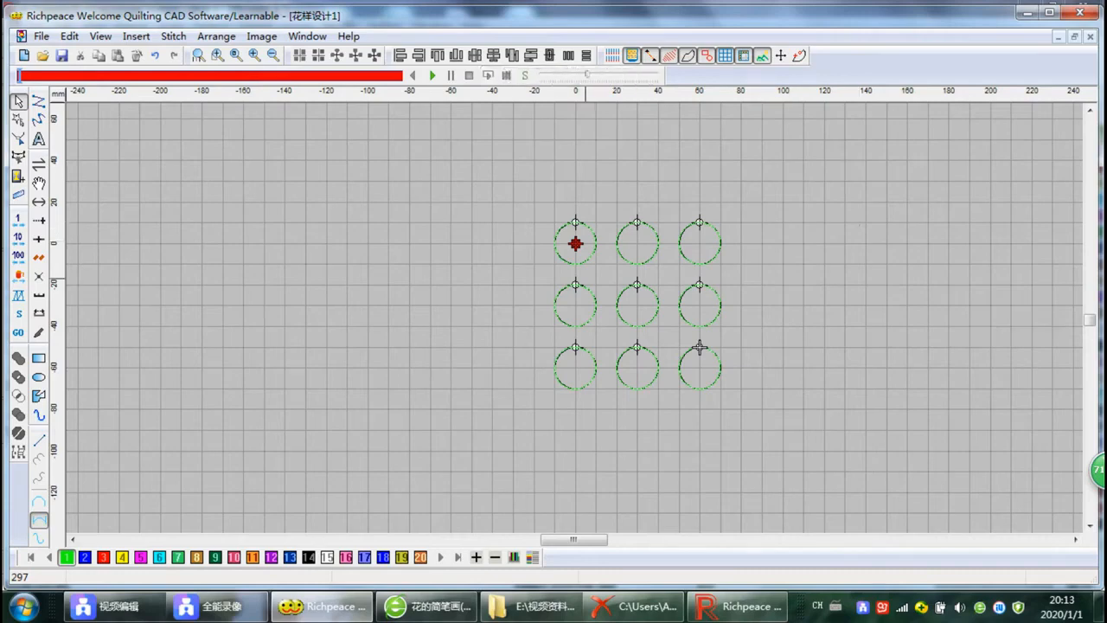
{"action": "left_click", "coordinate": [576, 264]}
{"action": "left_click", "coordinate": [575, 241]}
{"action": "left_click_drag", "start_coordinate": [571, 263], "coordinate": [593, 261]}
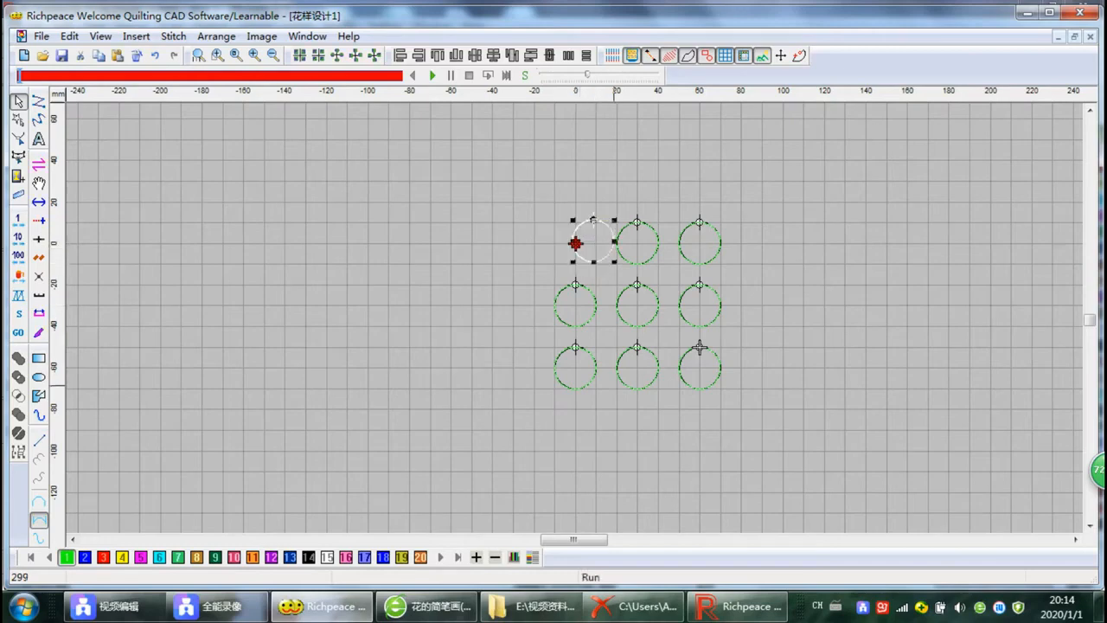
{"action": "left_click", "coordinate": [614, 386]}
{"action": "left_click_drag", "start_coordinate": [613, 405], "coordinate": [578, 376]}
Step: Left-align the three circles of the left column and deselect them
{"action": "left_click_drag", "start_coordinate": [580, 386], "coordinate": [523, 202]}
{"action": "left_click", "coordinate": [599, 430]}
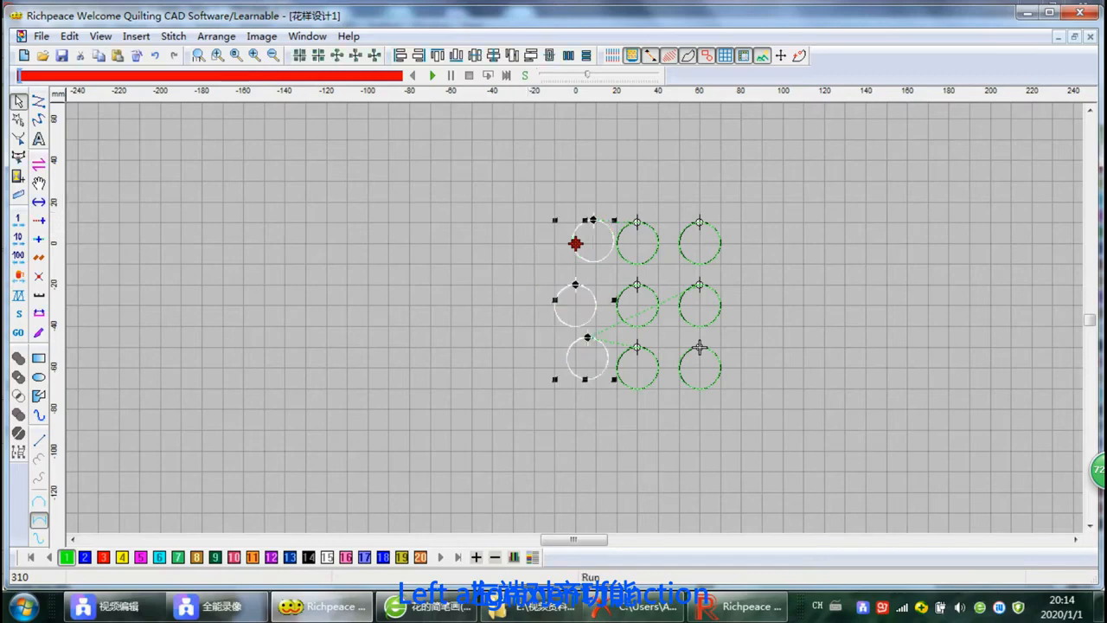
{"action": "left_click", "coordinate": [401, 55]}
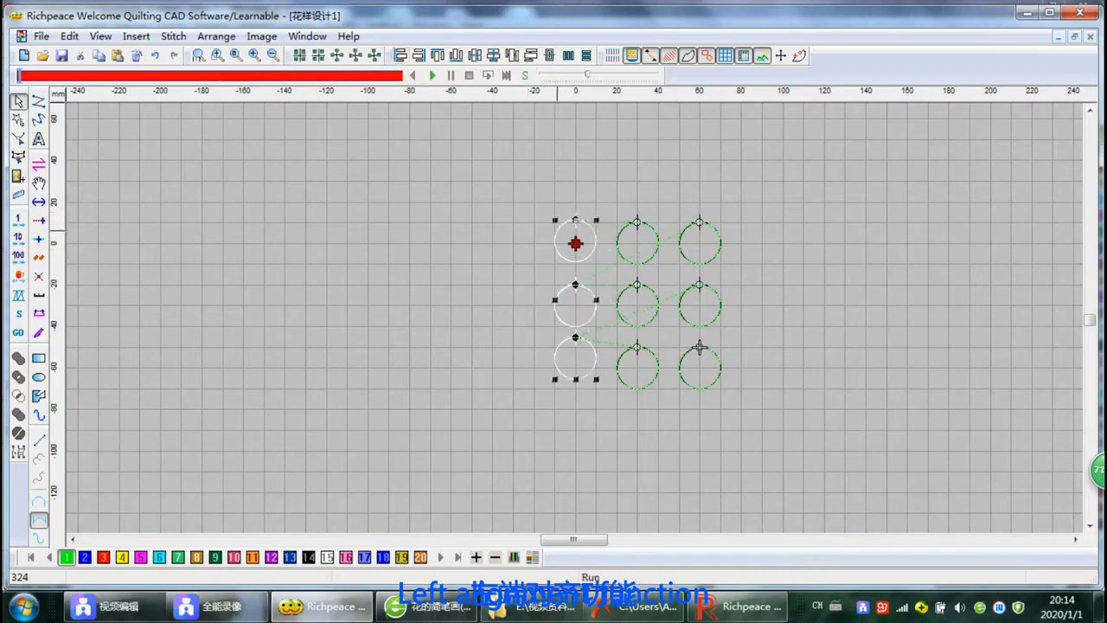
{"action": "key", "text": "Escape"}
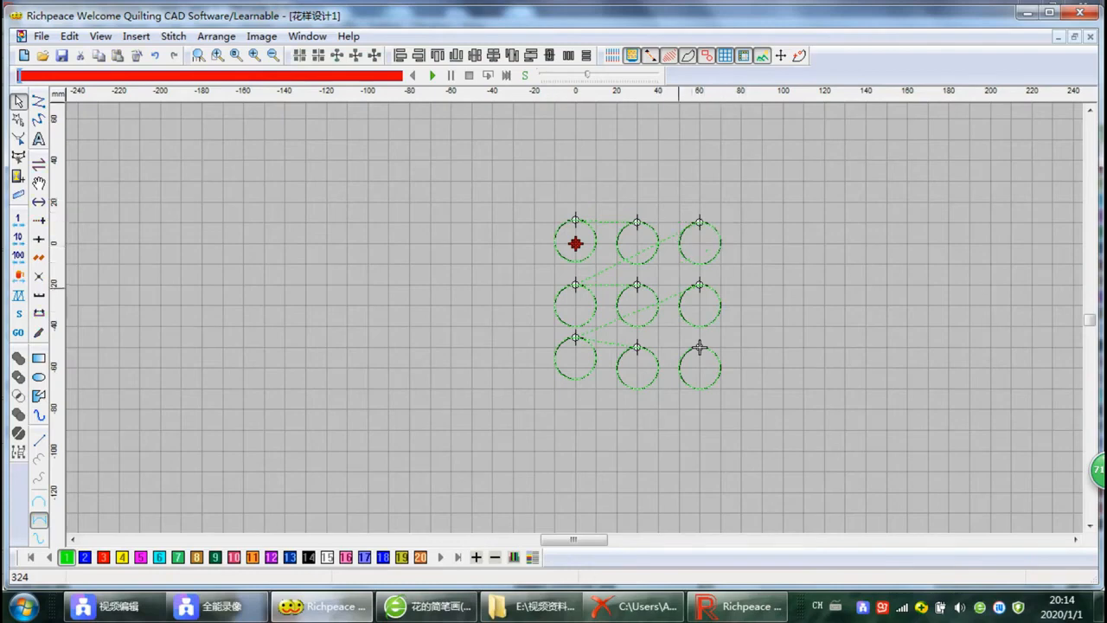
Step: Move the right column's middle circle about 11 mm right and 6 mm up, and right-align the column's three circles
{"action": "left_click_drag", "start_coordinate": [690, 294], "coordinate": [713, 282]}
{"action": "left_click_drag", "start_coordinate": [775, 429], "coordinate": [690, 211]}
{"action": "left_click", "coordinate": [419, 56]}
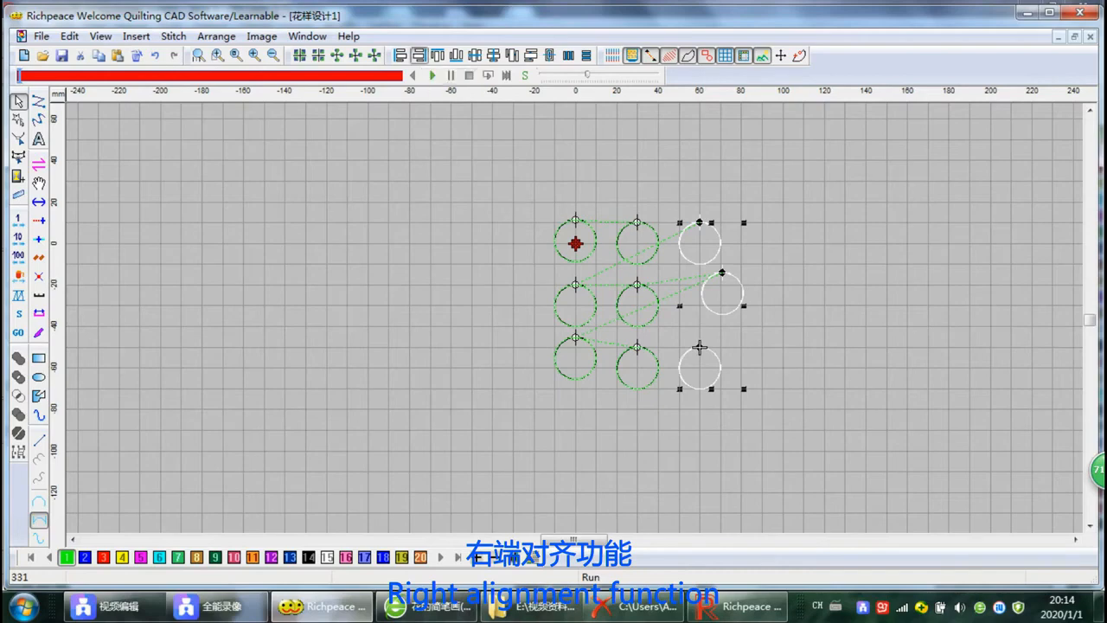
{"action": "left_click", "coordinate": [755, 162]}
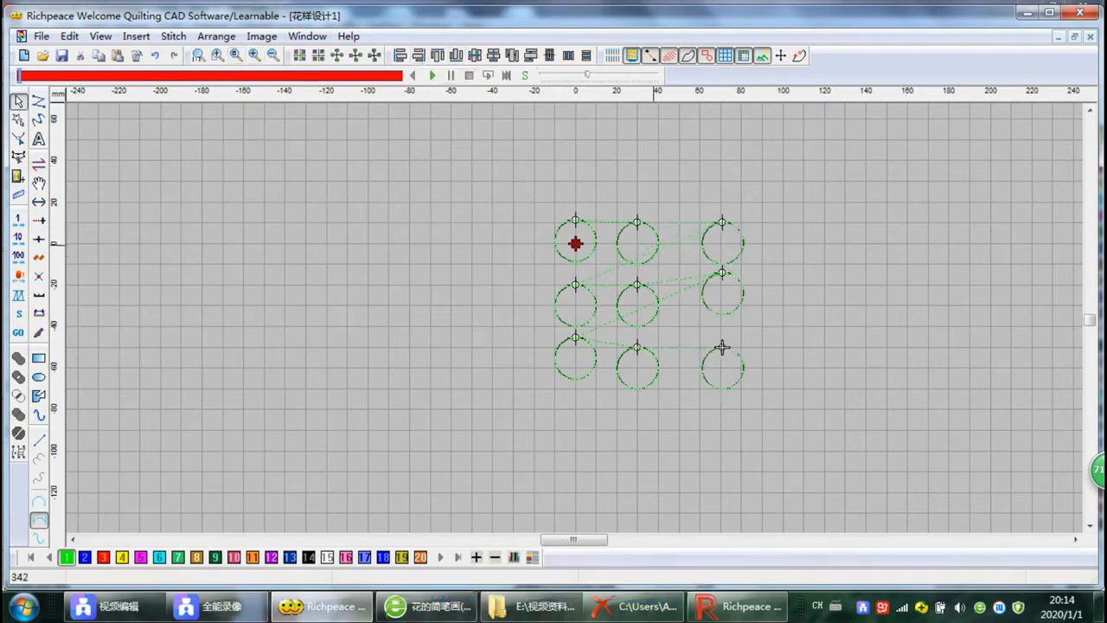
Step: Move the top row's middle circle about 18 mm up and top-align the row's three circles
{"action": "left_click_drag", "start_coordinate": [639, 248], "coordinate": [636, 210]}
{"action": "left_click", "coordinate": [801, 259]}
{"action": "left_click_drag", "start_coordinate": [802, 256], "coordinate": [548, 177]}
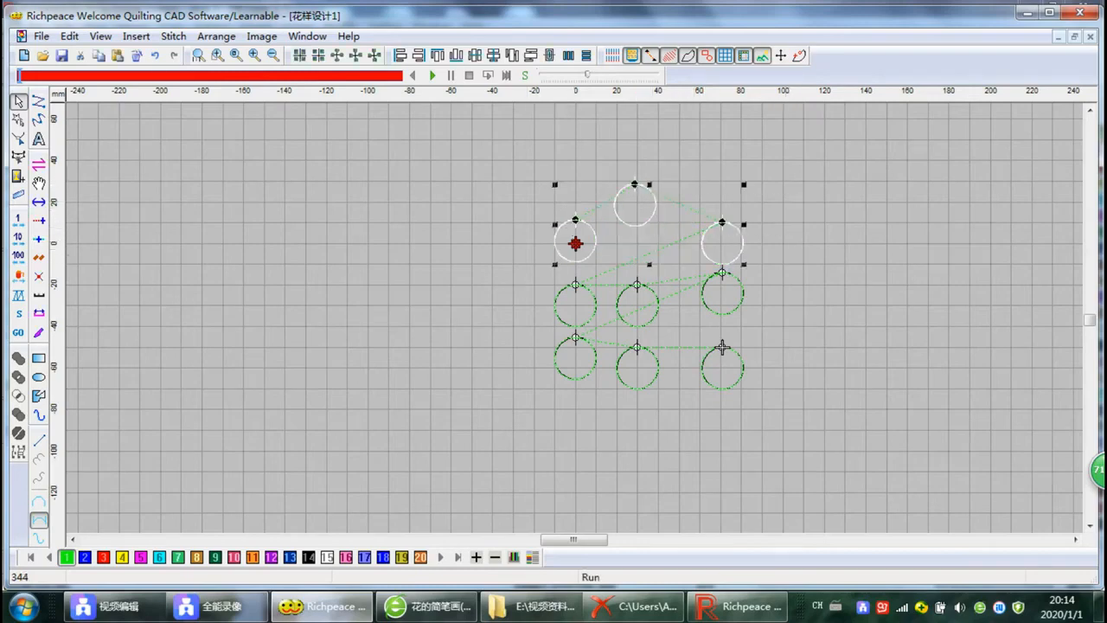
{"action": "left_click", "coordinate": [438, 55]}
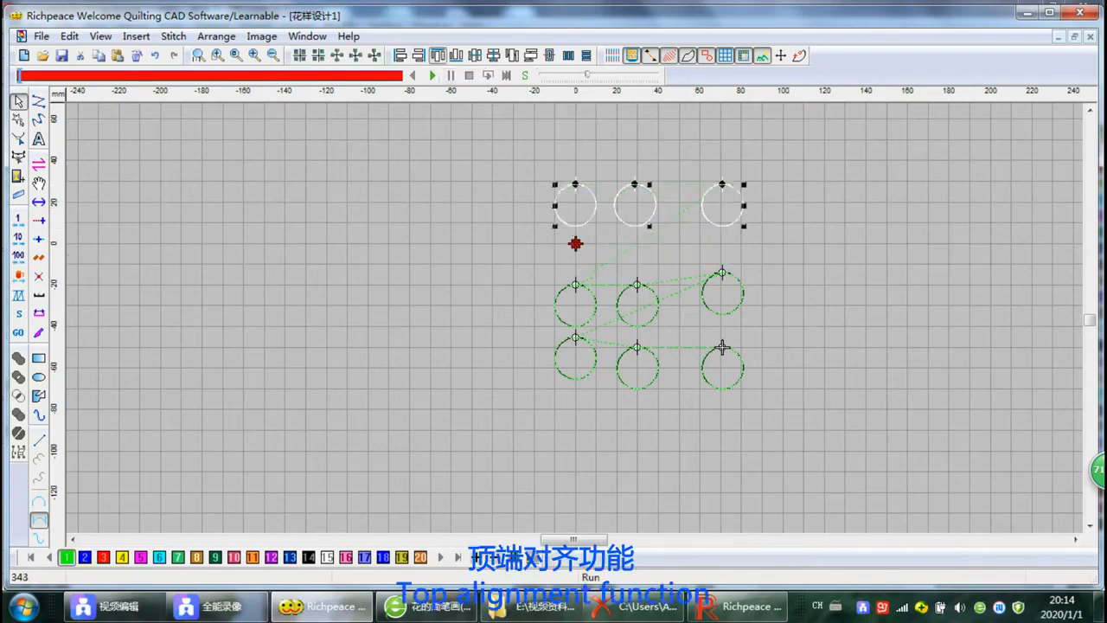
{"action": "left_click", "coordinate": [787, 187]}
Step: Move the bottom row's right circle about 18 mm down and its middle circle about 4 mm up, and bottom-align the row's three circles
{"action": "left_click_drag", "start_coordinate": [770, 396], "coordinate": [719, 363]}
{"action": "left_click_drag", "start_coordinate": [719, 364], "coordinate": [725, 401]}
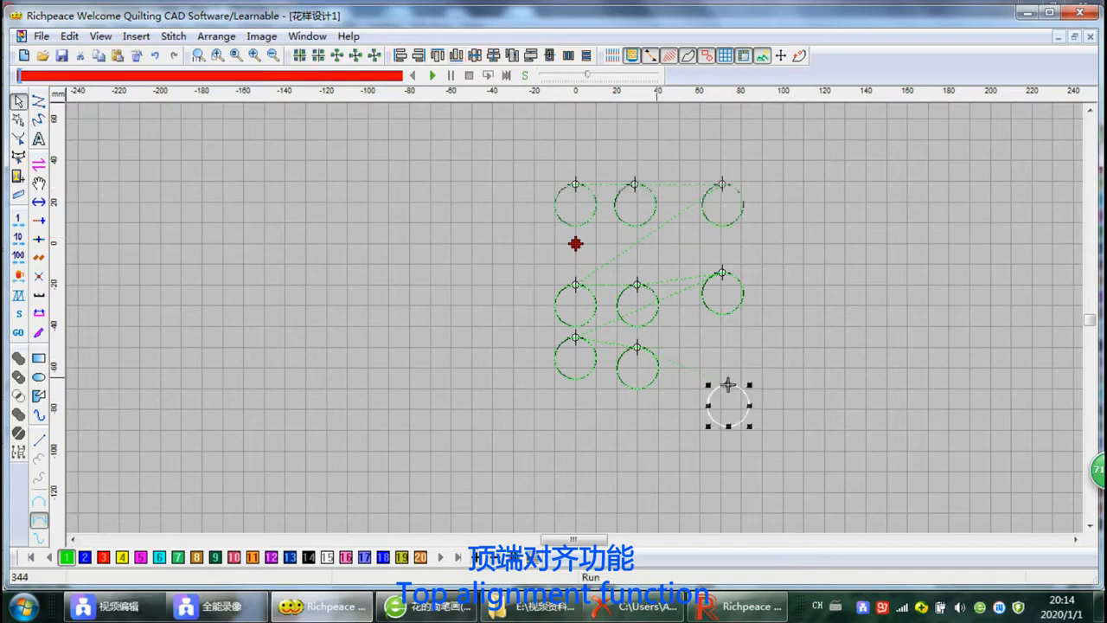
{"action": "left_click_drag", "start_coordinate": [656, 377], "coordinate": [637, 355]}
{"action": "left_click_drag", "start_coordinate": [788, 443], "coordinate": [525, 334]}
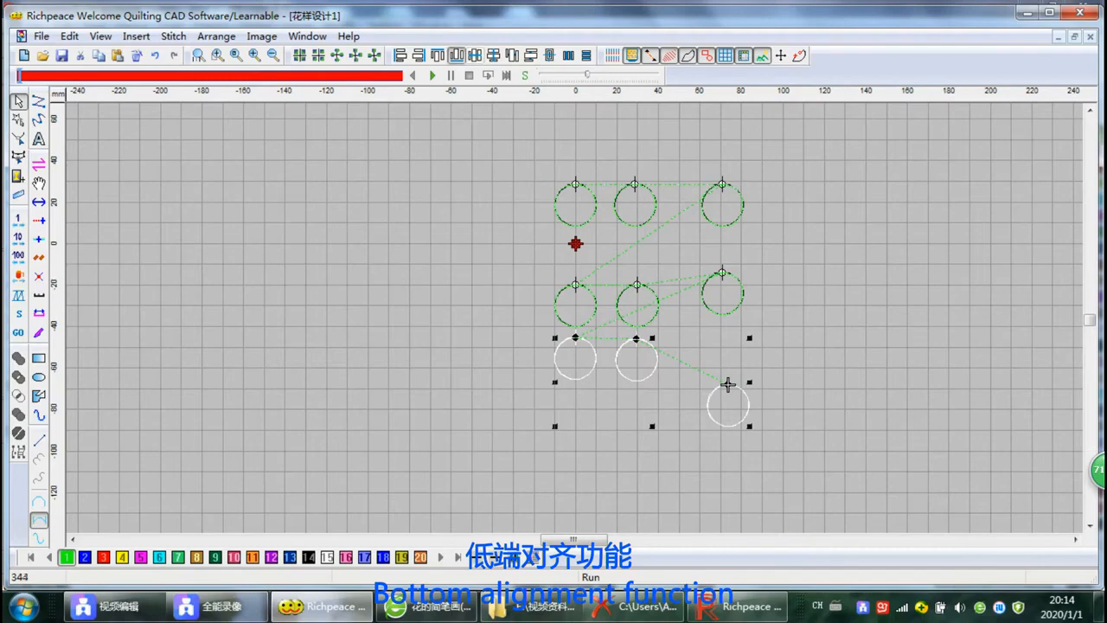
{"action": "left_click", "coordinate": [457, 56]}
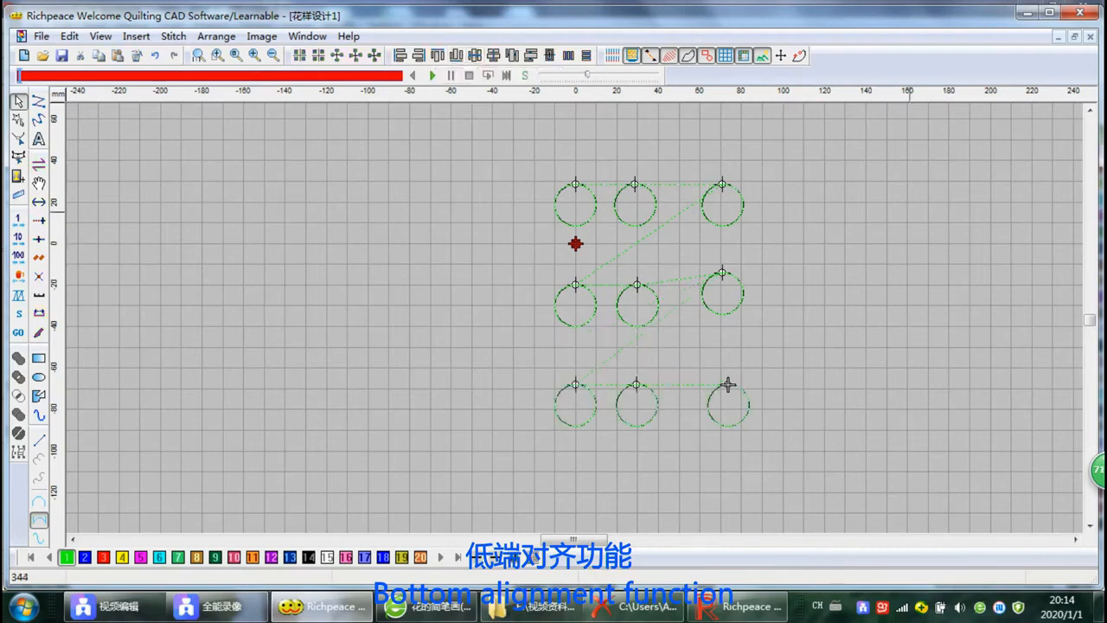
Step: Move the top row's right circle about 17 mm right and 14 mm down, and its middle circle about 14 mm right and 15 mm up
{"action": "left_click", "coordinate": [731, 208]}
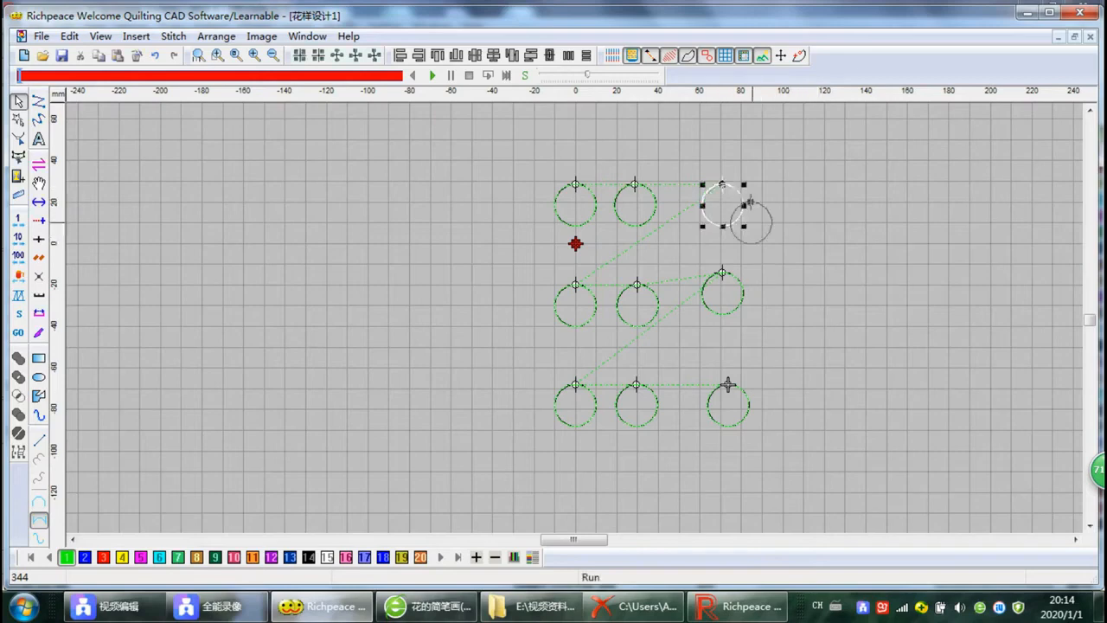
{"action": "left_click_drag", "start_coordinate": [731, 207], "coordinate": [768, 236]}
{"action": "left_click_drag", "start_coordinate": [656, 208], "coordinate": [683, 177]}
Step: Apply horizontal center alignment to the top row's three circles and deselect them
{"action": "left_click_drag", "start_coordinate": [840, 141], "coordinate": [491, 260]}
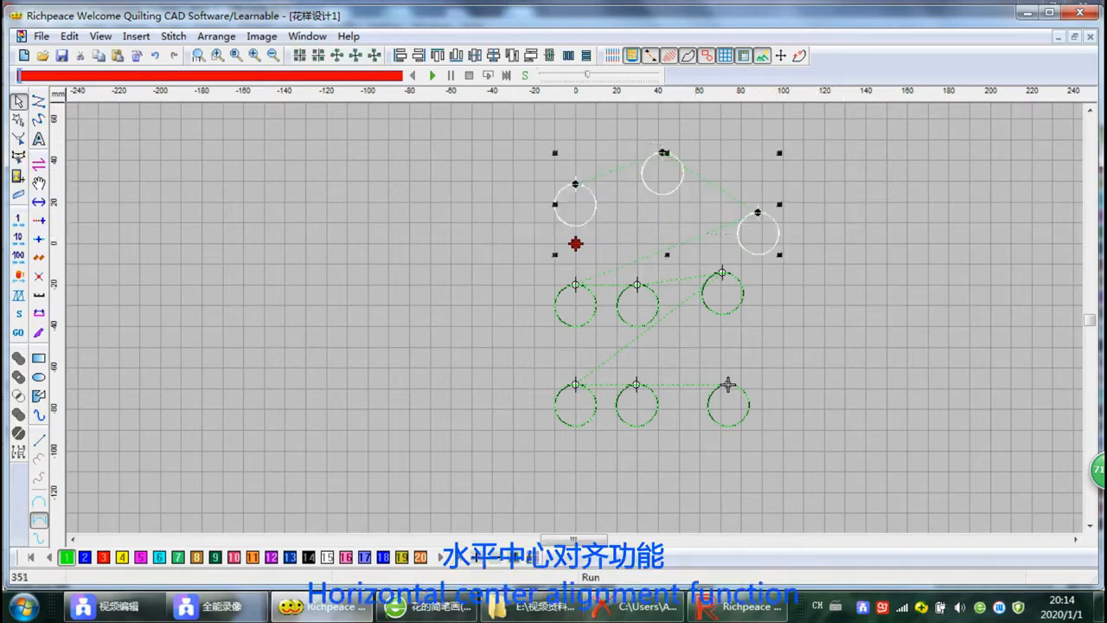
{"action": "left_click", "coordinate": [474, 55]}
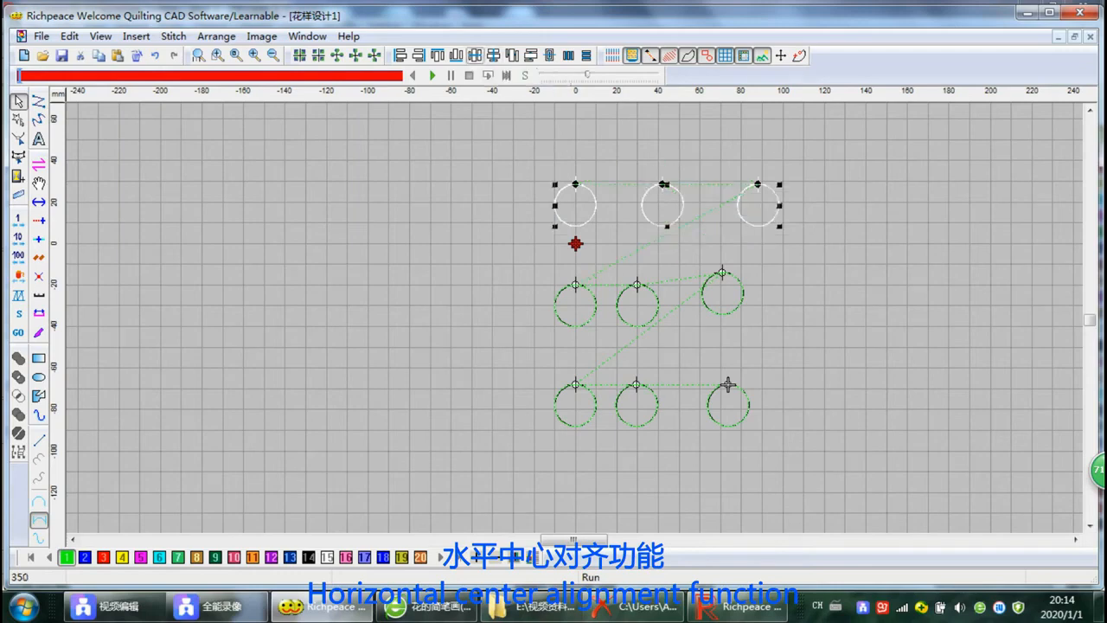
{"action": "key", "text": "Escape"}
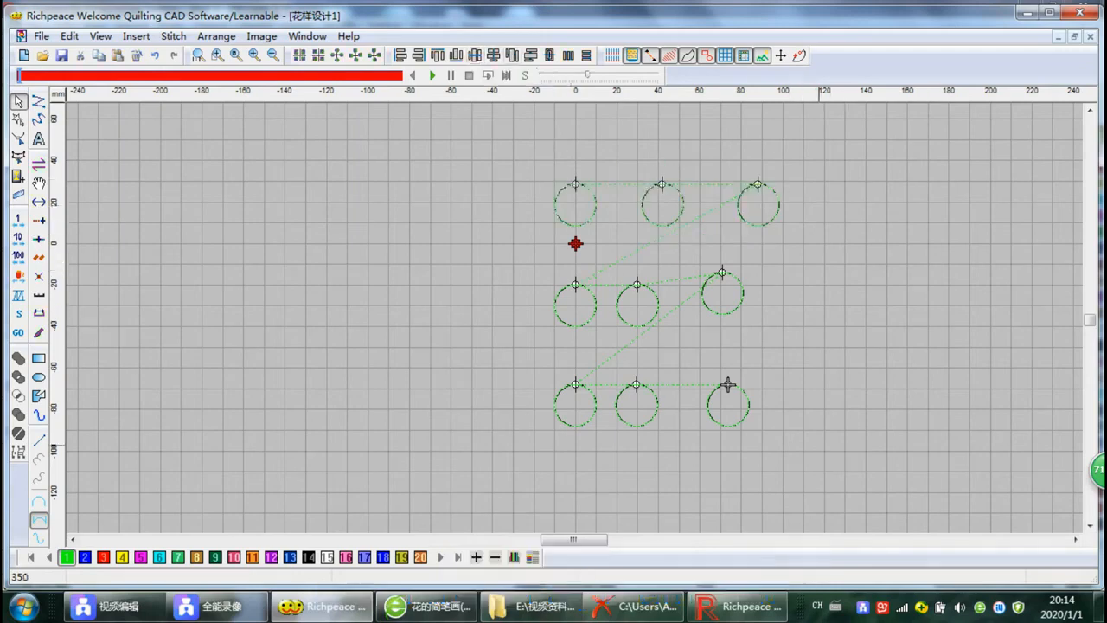
Step: Apply vertical center alignment to the right column's three circles and deselect them
{"action": "mouse_move", "coordinate": [819, 446]}
{"action": "left_mouse_down"}
{"action": "mouse_move", "coordinate": [732, 185]}
{"action": "mouse_move", "coordinate": [700, 161]}
{"action": "left_mouse_up"}
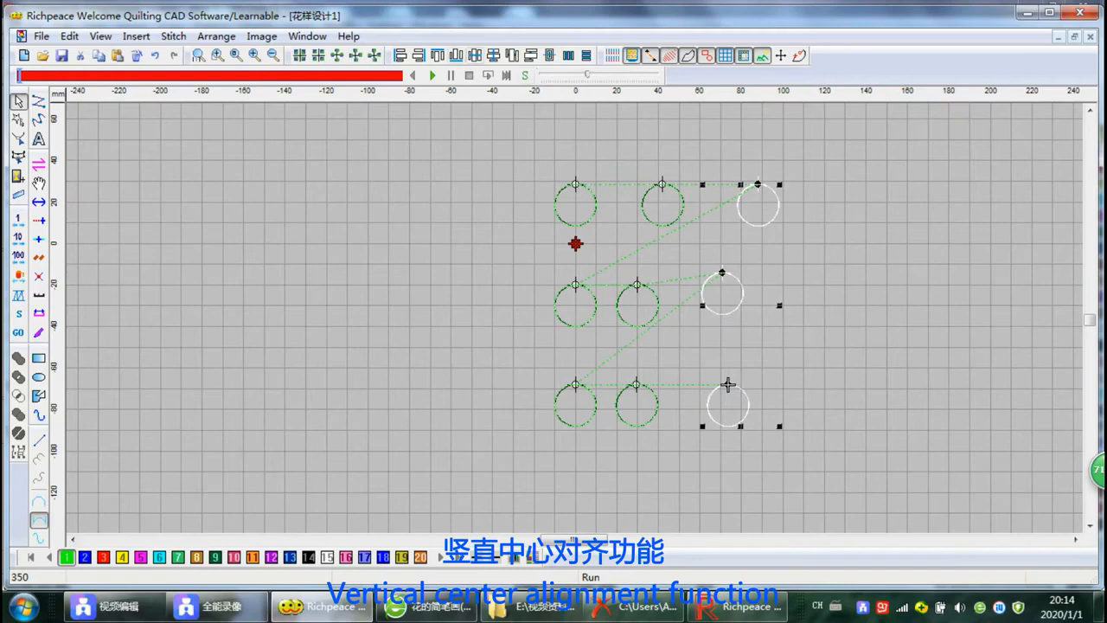
{"action": "left_click", "coordinate": [494, 55]}
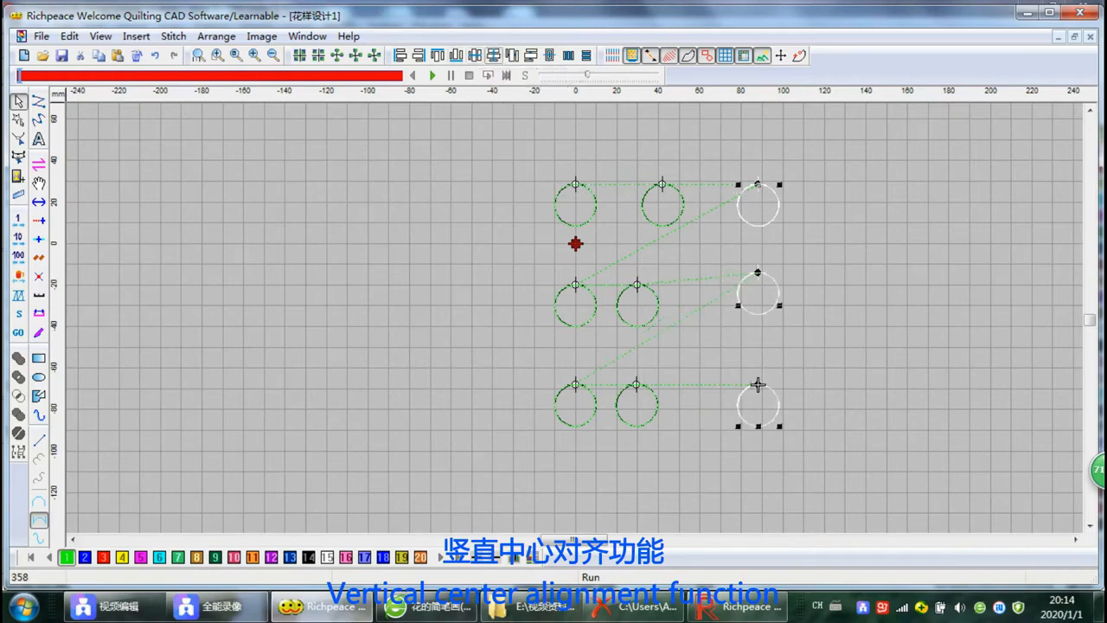
{"action": "key", "text": "Escape"}
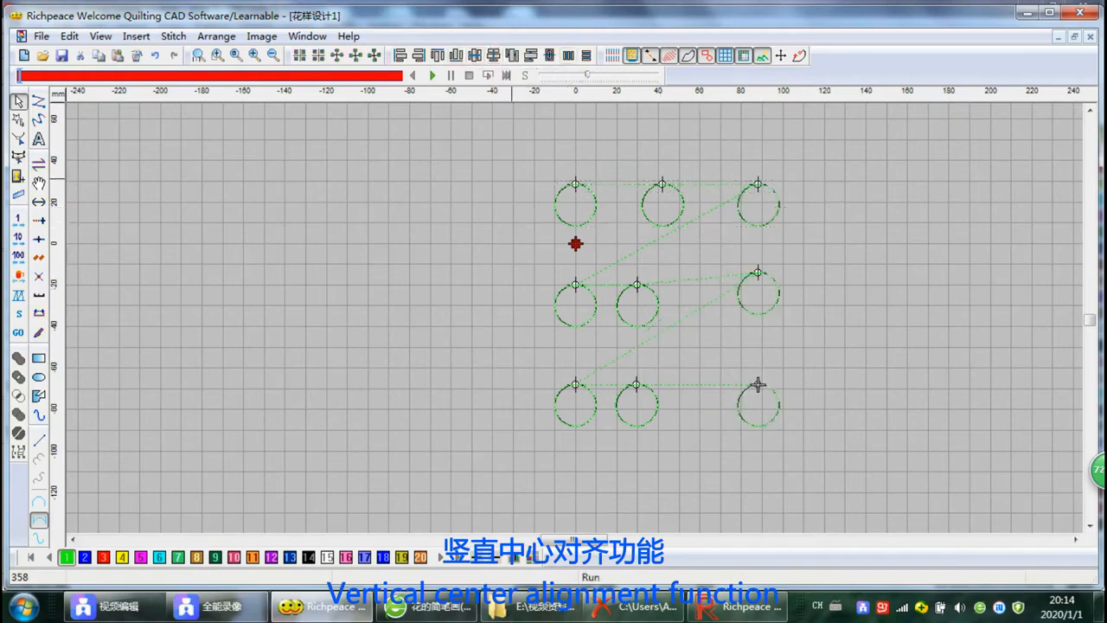
Step: Distribute the top row's three circles with even horizontal spacing and apply the same command to the right column's three circles
{"action": "left_click_drag", "start_coordinate": [512, 178], "coordinate": [800, 238]}
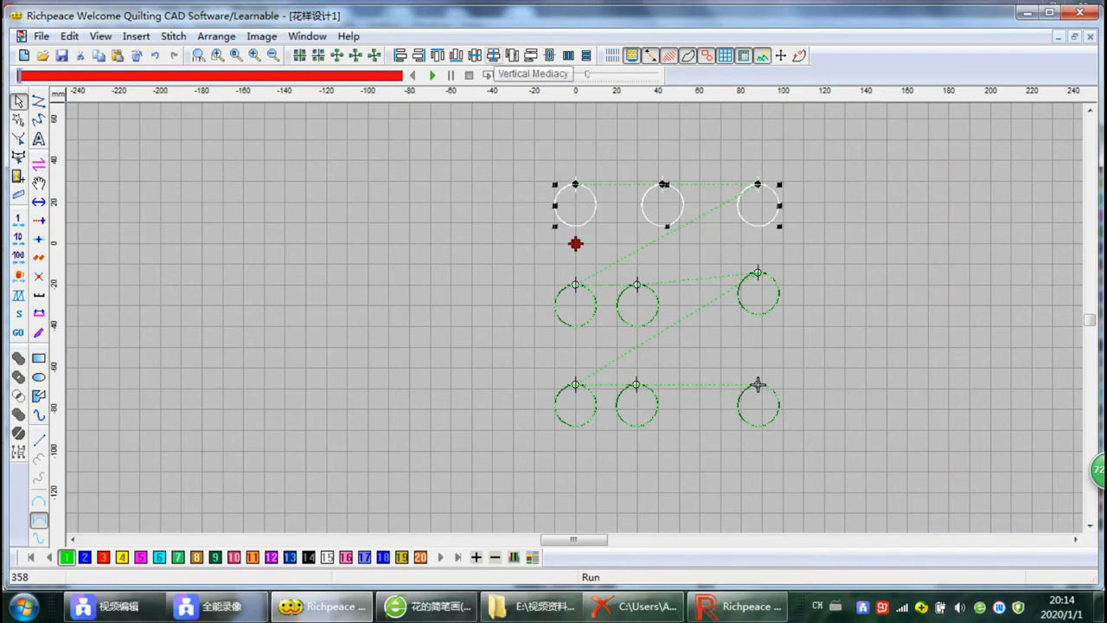
{"action": "left_click", "coordinate": [512, 55]}
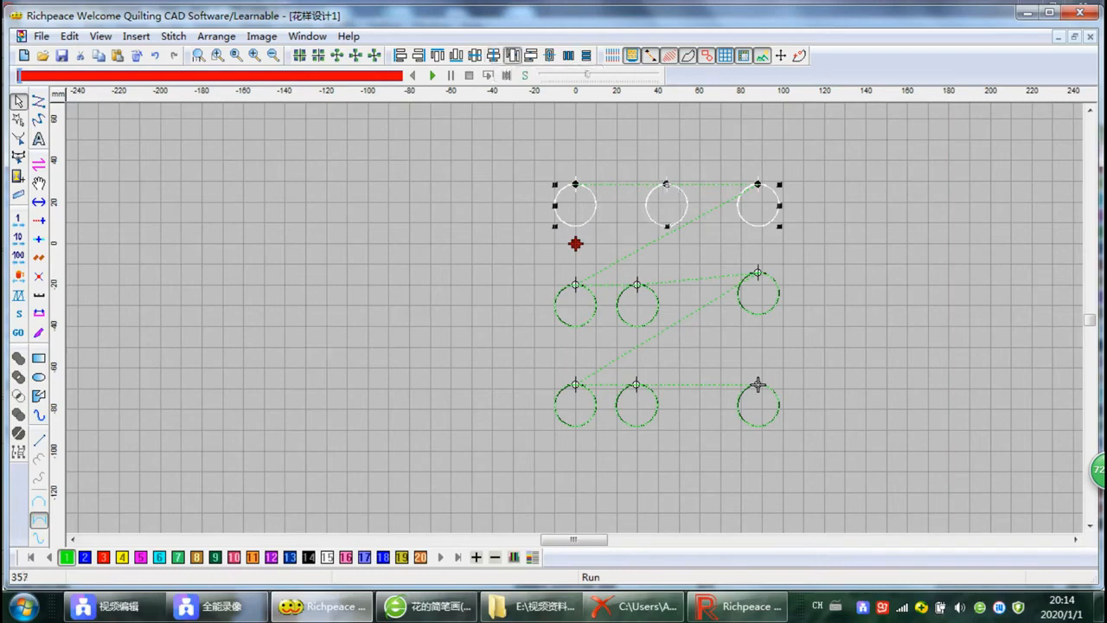
{"action": "left_click", "coordinate": [908, 247]}
{"action": "left_click_drag", "start_coordinate": [857, 449], "coordinate": [697, 119]}
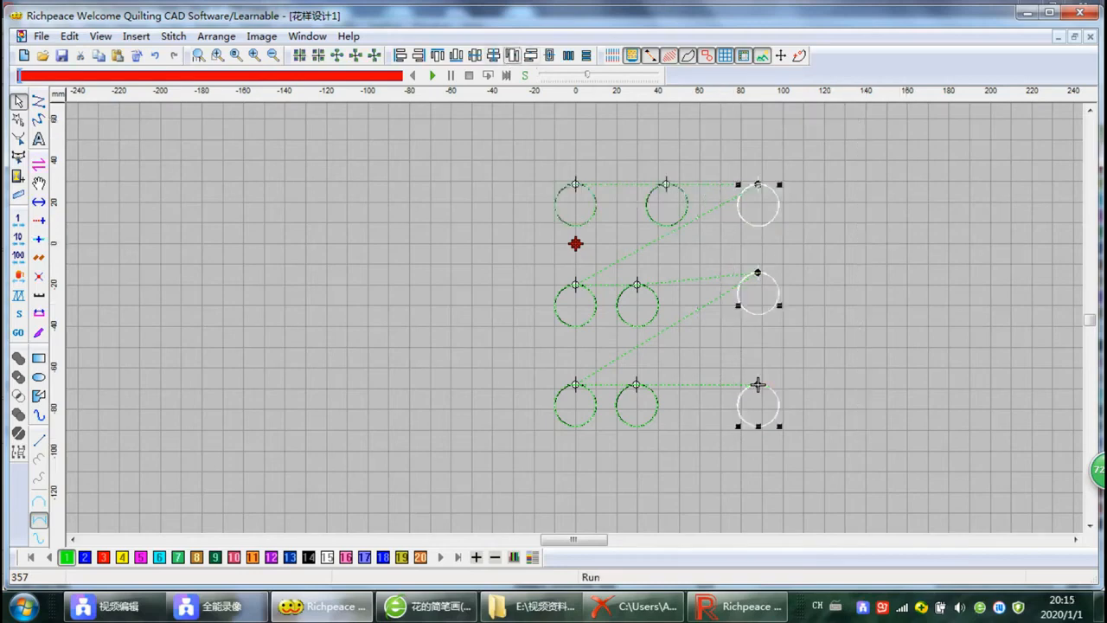
{"action": "left_click", "coordinate": [512, 55]}
{"action": "left_click", "coordinate": [935, 276]}
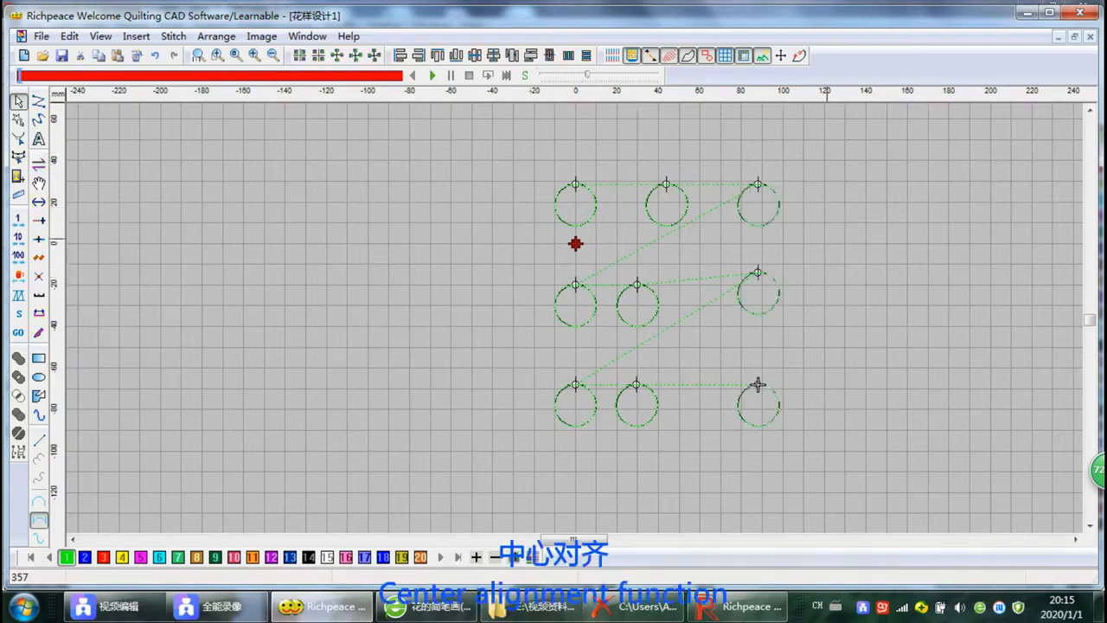
Step: Stack the top row's three circles on a common center with Concentric Arrange and deselect them
{"action": "left_click_drag", "start_coordinate": [815, 244], "coordinate": [457, 136]}
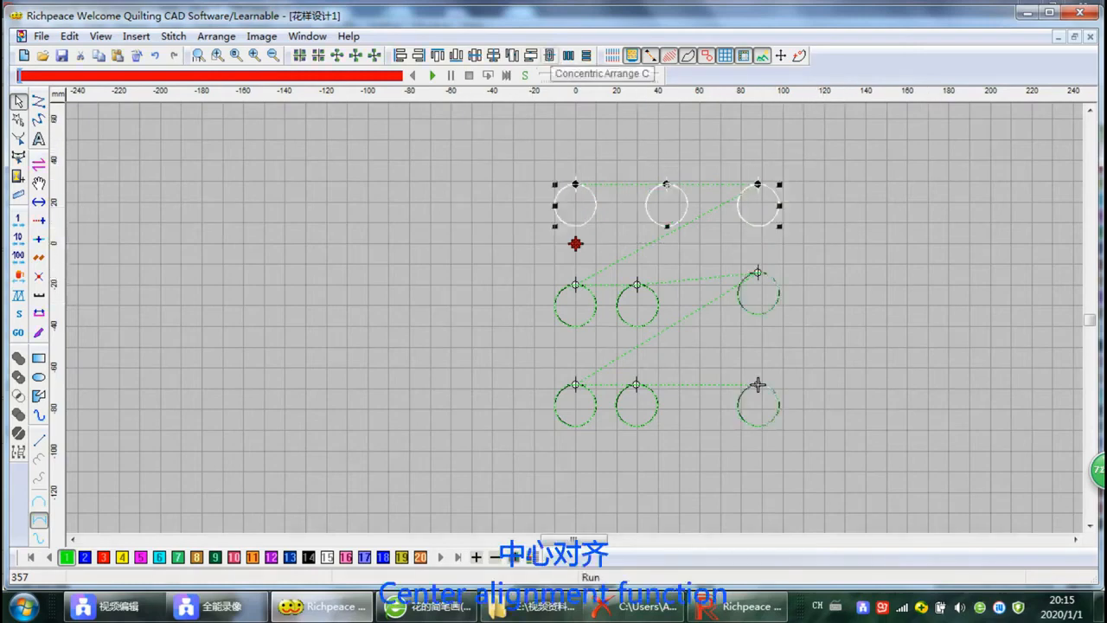
{"action": "left_click", "coordinate": [550, 55]}
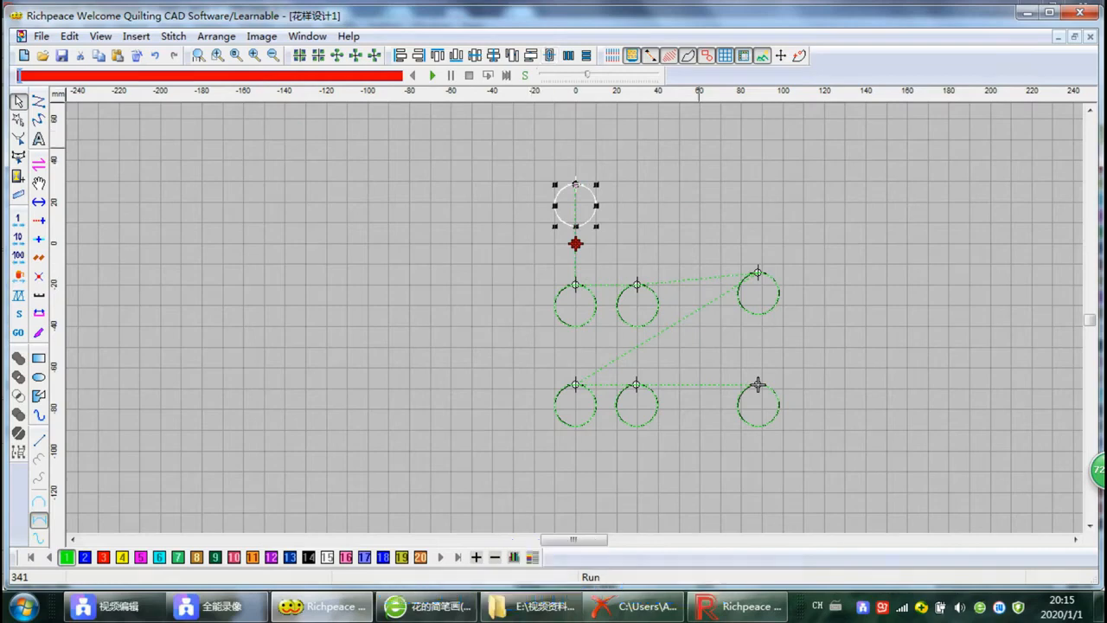
{"action": "left_click", "coordinate": [716, 143]}
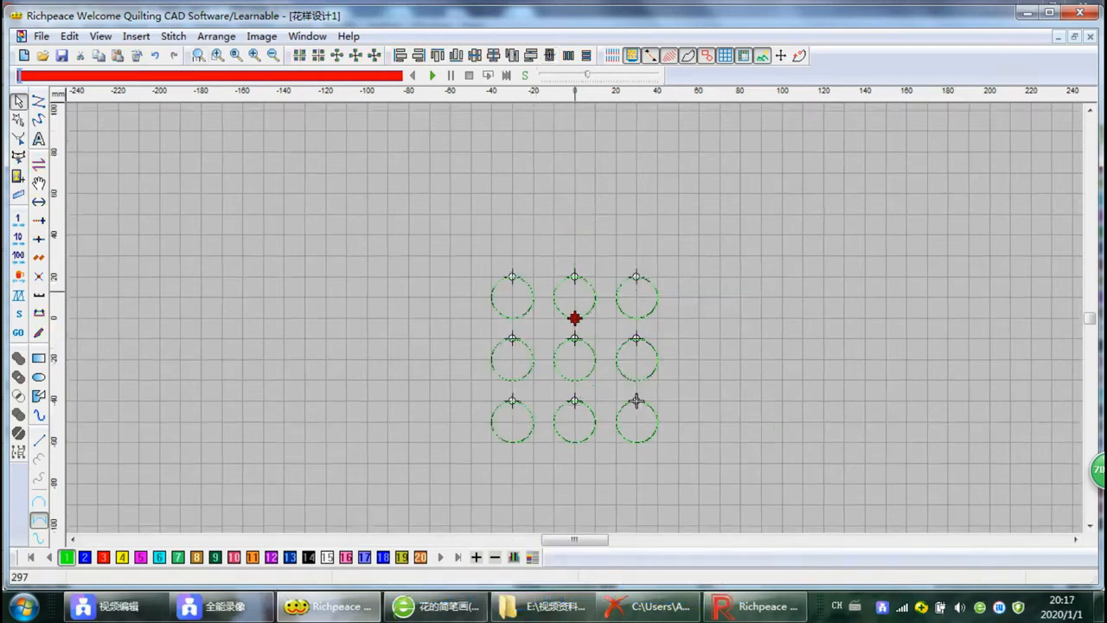
Step: Close up the grid's top-row circles edge to edge horizontally, and the left-column circles edge to edge vertically
{"action": "left_click_drag", "start_coordinate": [683, 303], "coordinate": [452, 259]}
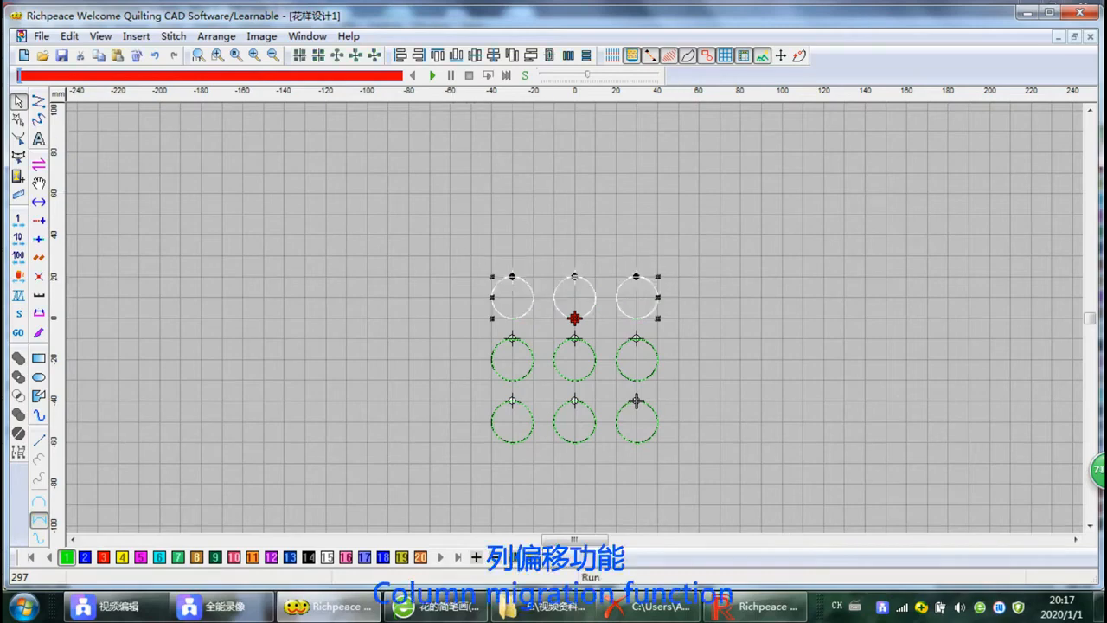
{"action": "left_click", "coordinate": [568, 55]}
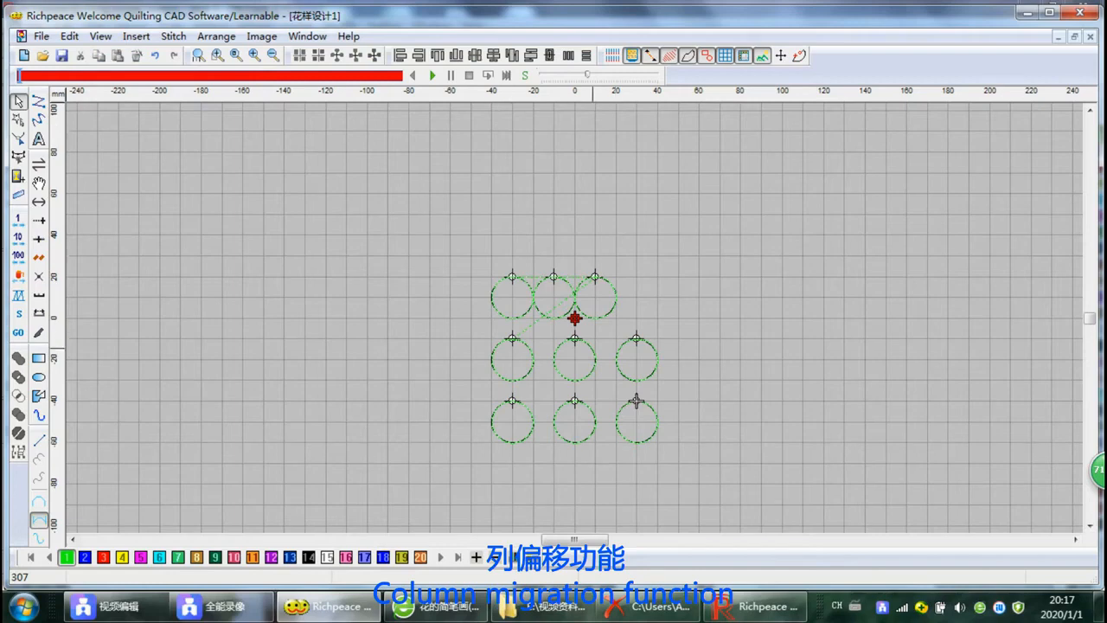
{"action": "left_click_drag", "start_coordinate": [512, 444], "coordinate": [466, 250]}
{"action": "left_click", "coordinate": [587, 56]}
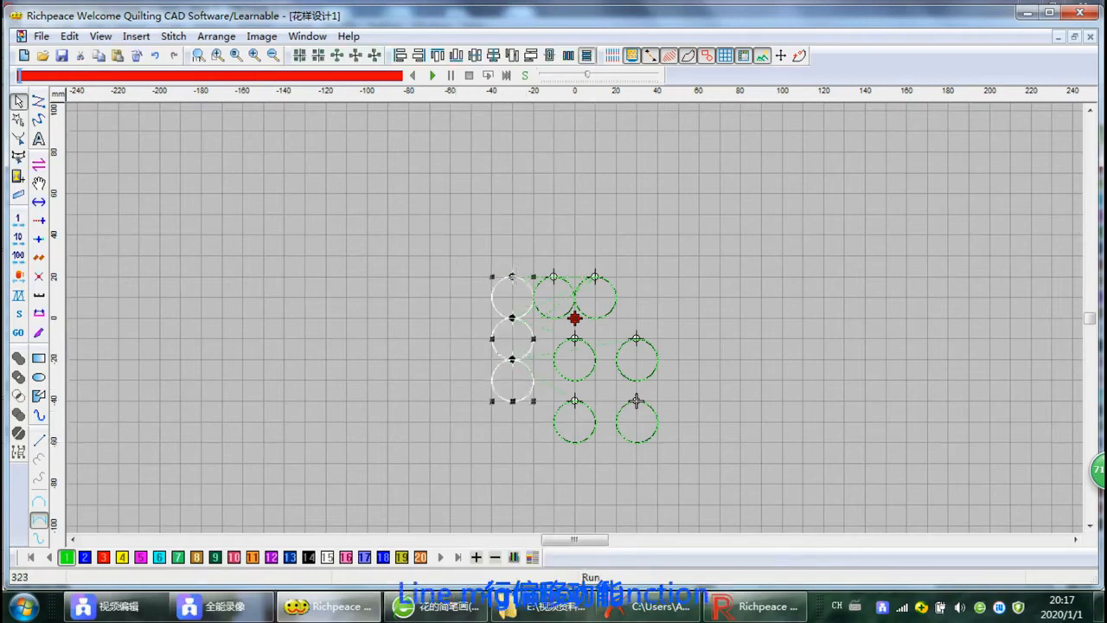
{"action": "left_click", "coordinate": [721, 184]}
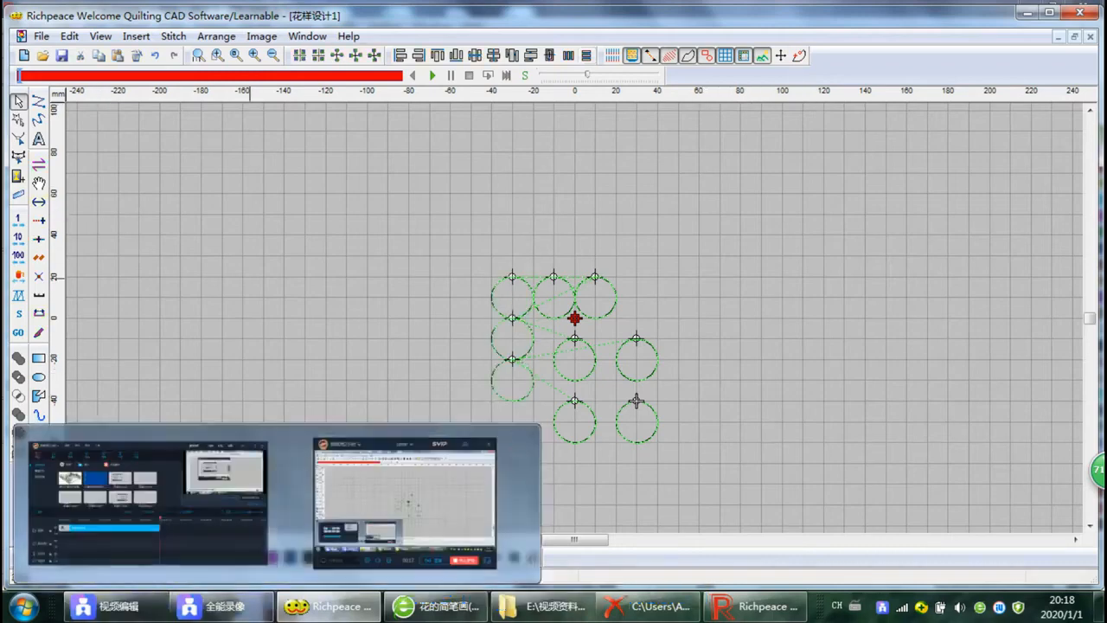
Step: Look up the Zoom In and Zoom Out commands and try both on the circle pattern several times
{"action": "left_click", "coordinate": [100, 36]}
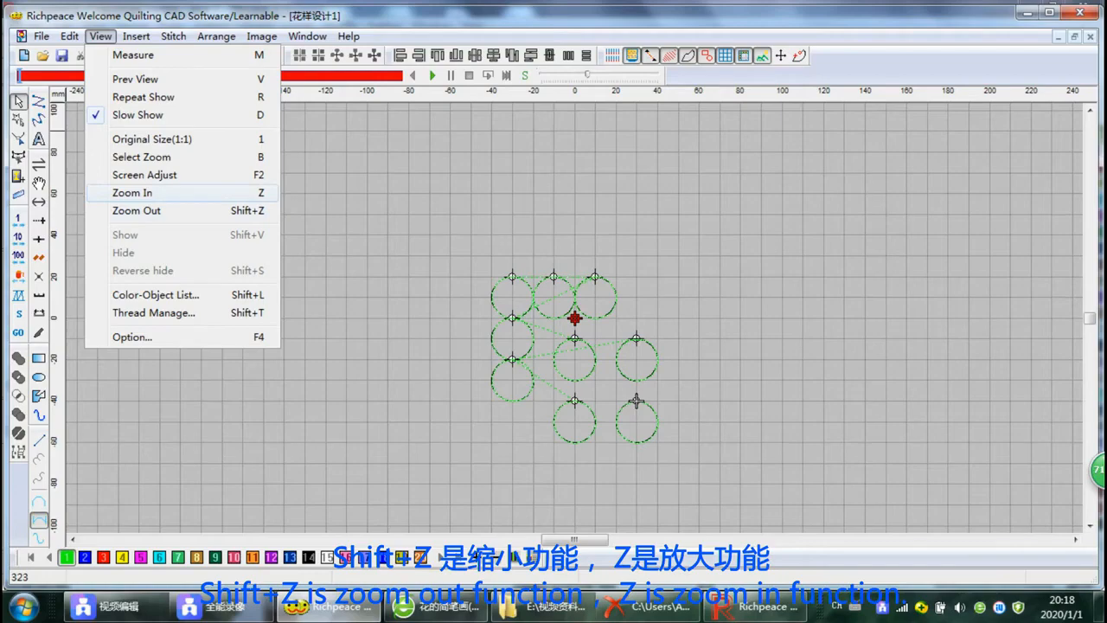
{"action": "left_click", "coordinate": [449, 209]}
{"action": "key", "text": "shift+z"}
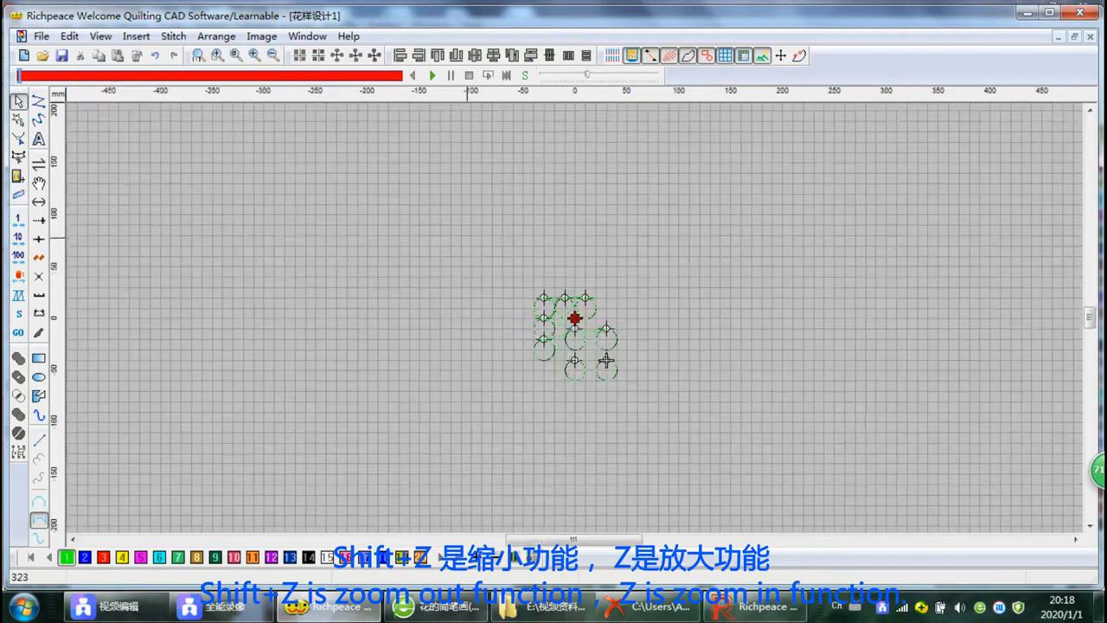
{"action": "key", "text": "z"}
{"action": "key", "text": "z"}
{"action": "key", "text": "shift+z"}
{"action": "key", "text": "shift+z"}
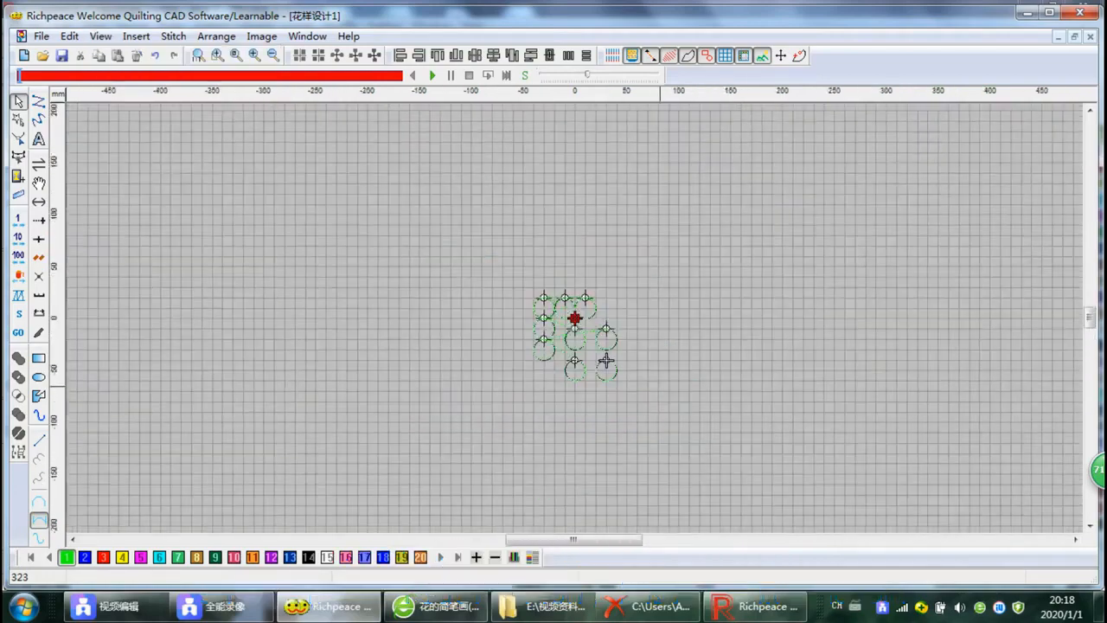
{"action": "key", "text": "z"}
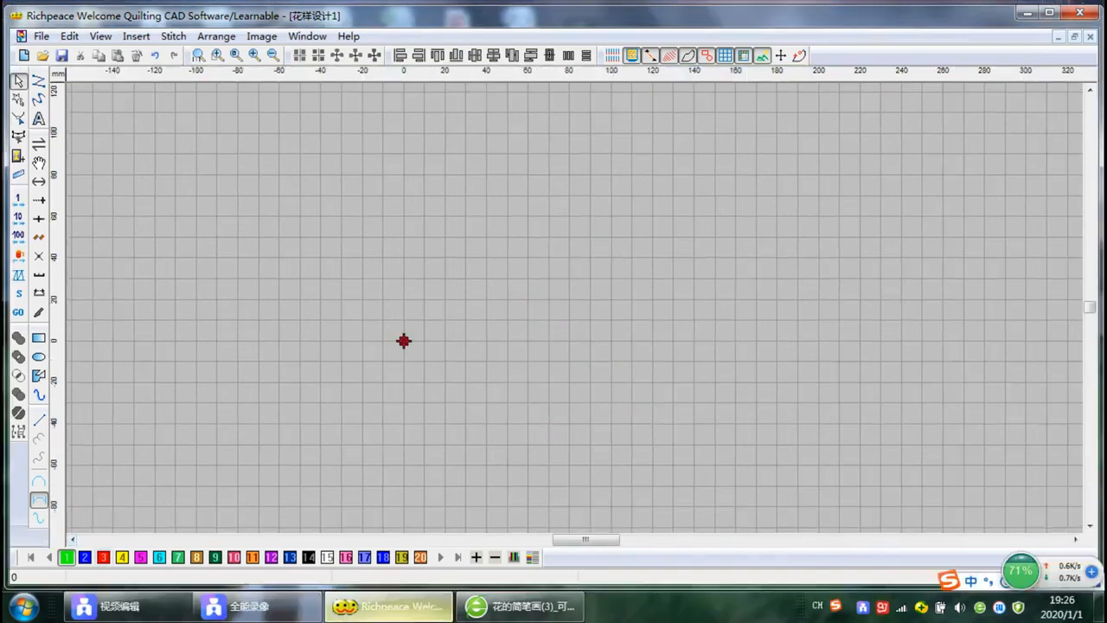
Step: Insert the flower picture 15-1505050Z923933.jpg from the desktop as the base image for tracing
{"action": "left_click", "coordinate": [261, 36]}
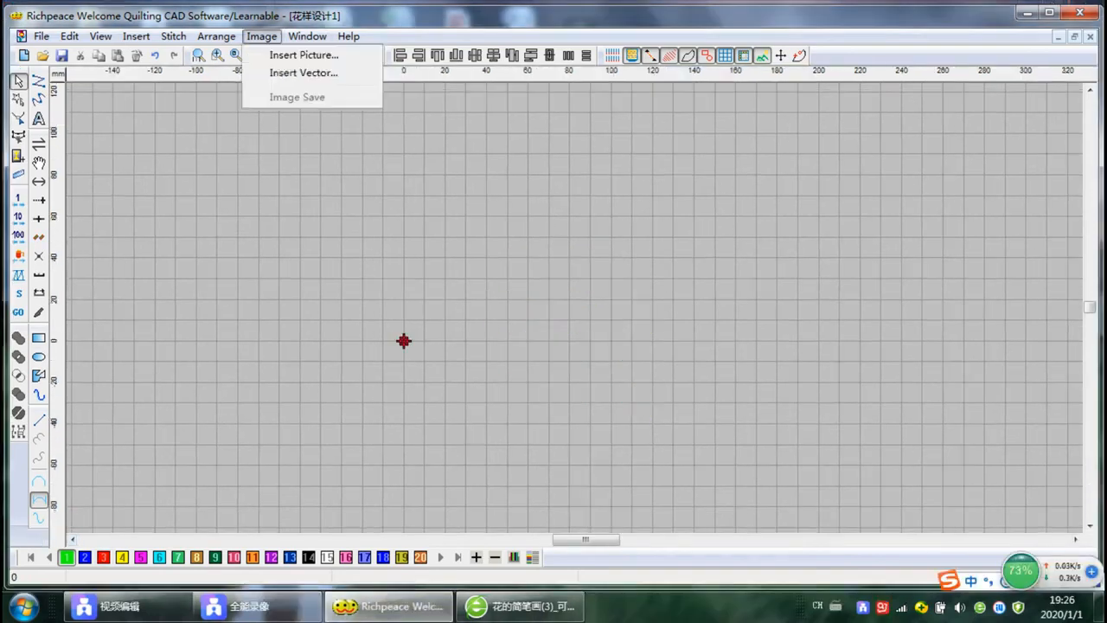
{"action": "left_click", "coordinate": [273, 55]}
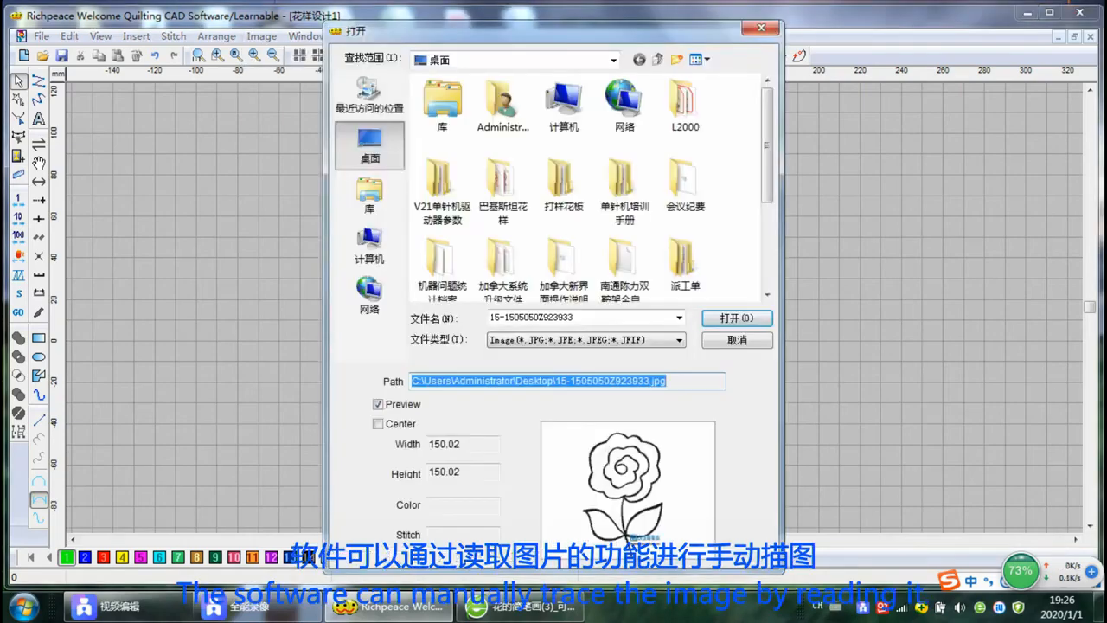
{"action": "left_click_drag", "start_coordinate": [766, 144], "coordinate": [766, 229]}
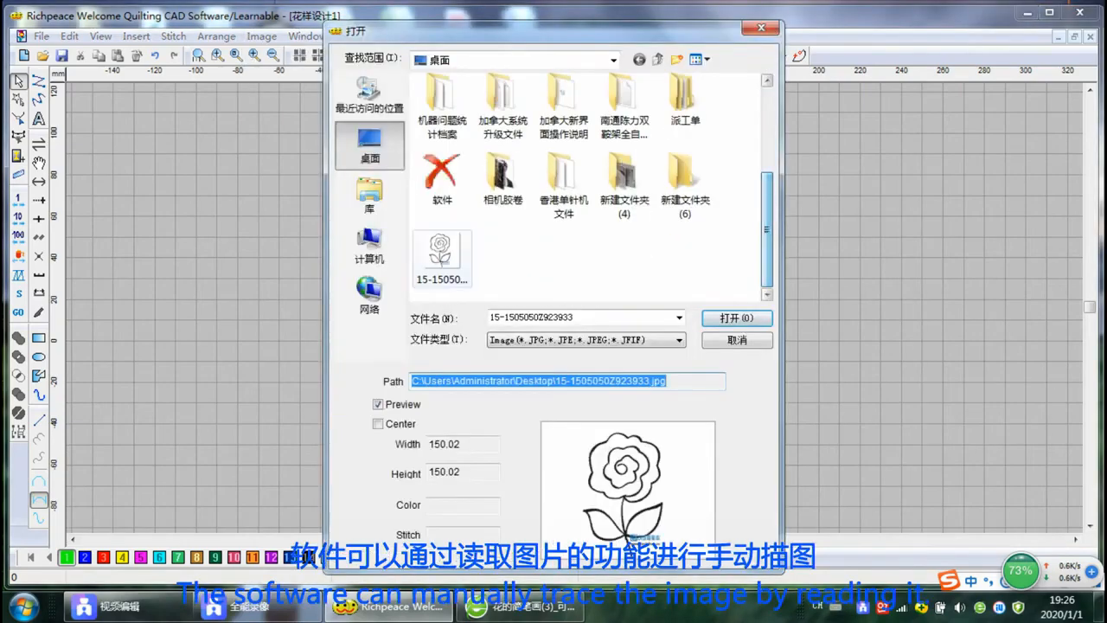
{"action": "left_click", "coordinate": [442, 263]}
{"action": "left_click", "coordinate": [737, 318]}
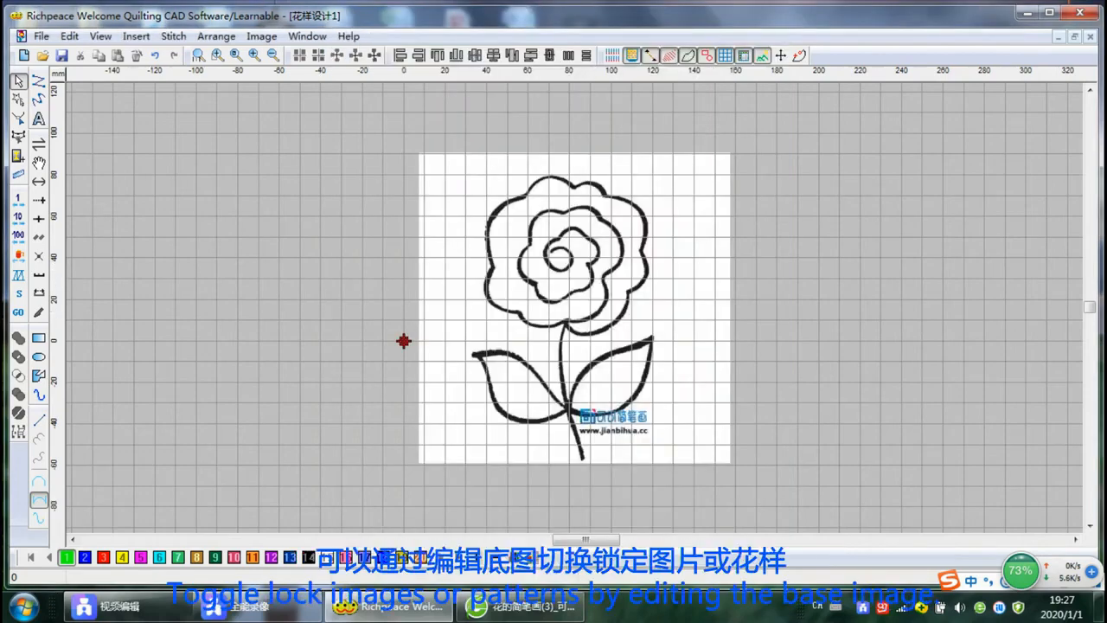
Step: Unlock the base image, move it about 28 mm right and 7 mm up, and lock it again
{"action": "left_click", "coordinate": [18, 156]}
{"action": "left_click_drag", "start_coordinate": [533, 235], "coordinate": [595, 220]}
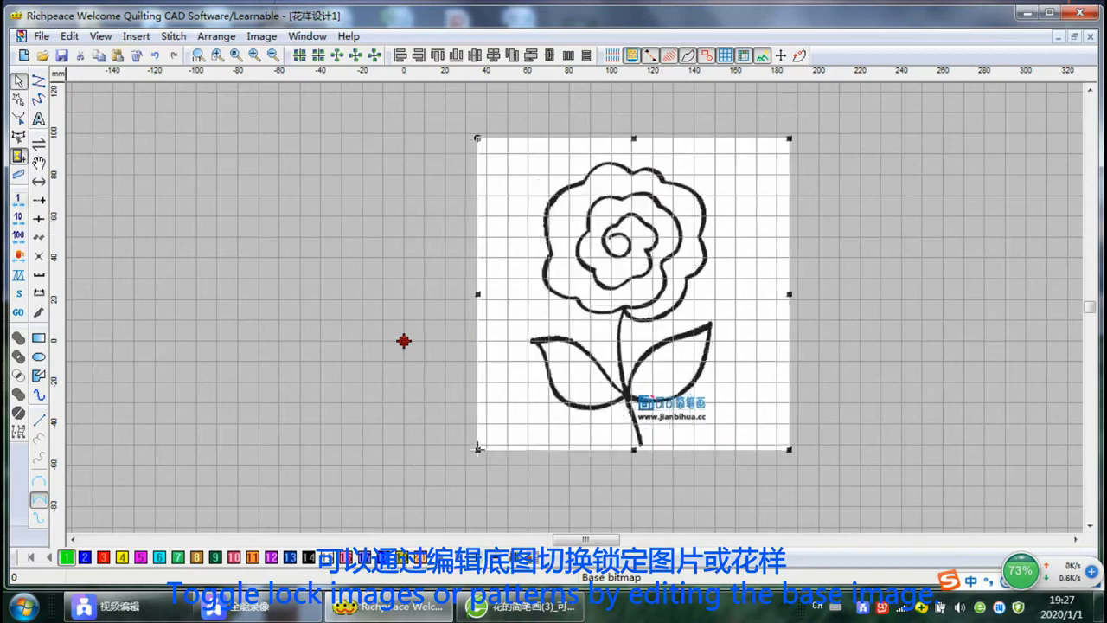
{"action": "left_click", "coordinate": [18, 155]}
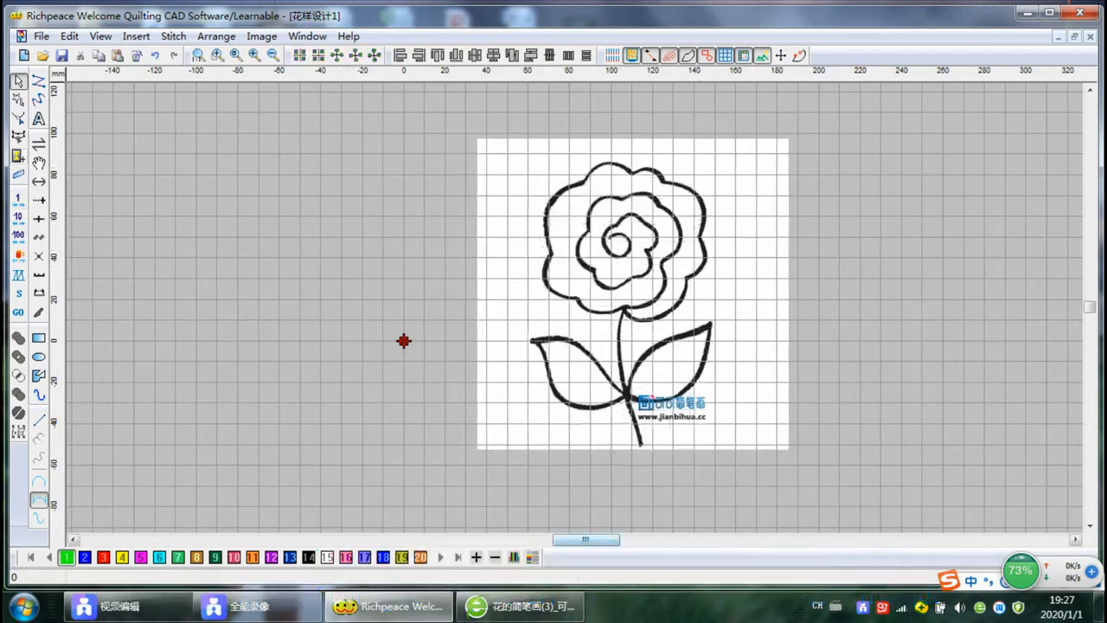
Step: Activate the step 2 function over the enlarged flower head and try tracing an arc along its central spiral
{"action": "left_click_drag", "start_coordinate": [586, 539], "coordinate": [595, 539]}
{"action": "scroll", "coordinate": [283, 340], "scroll_direction": "up", "scroll_amount": 1}
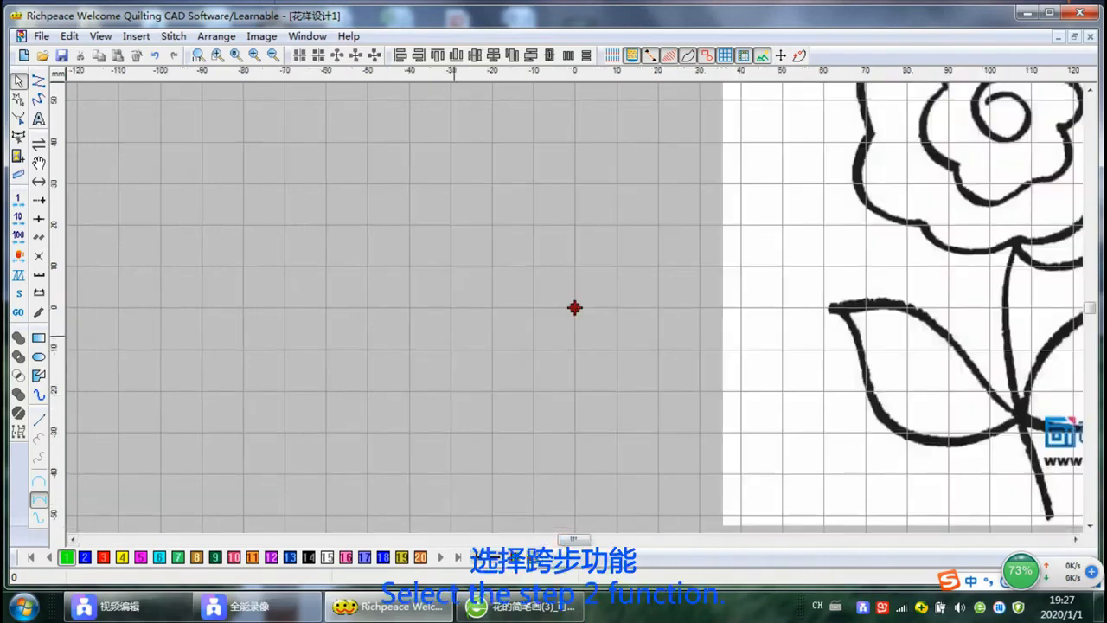
{"action": "left_click_drag", "start_coordinate": [574, 539], "coordinate": [597, 539]}
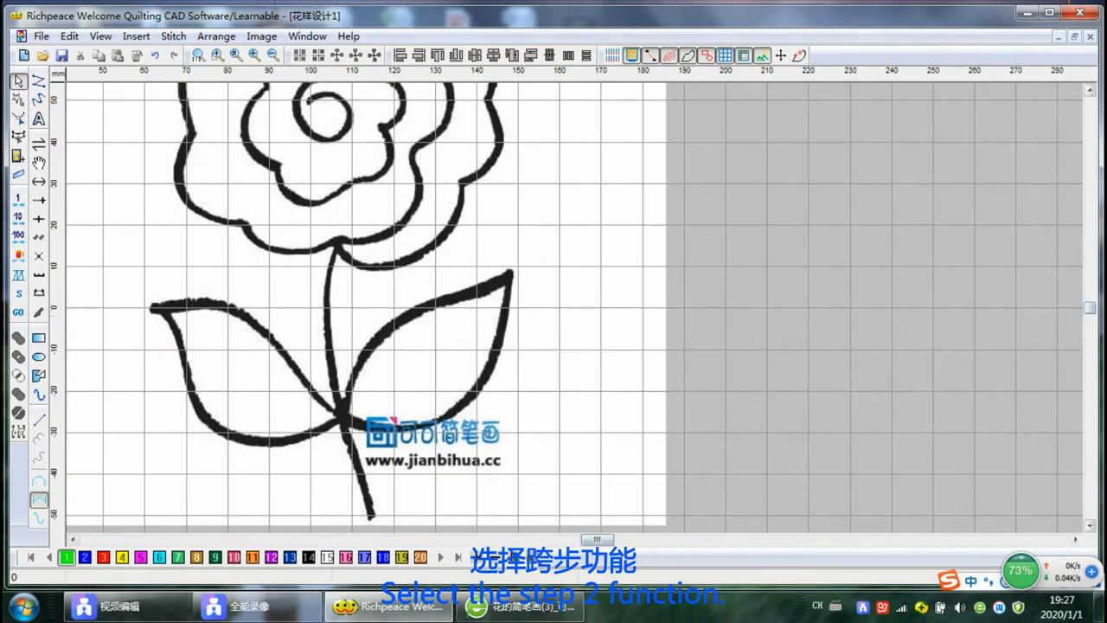
{"action": "left_click_drag", "start_coordinate": [1090, 308], "coordinate": [1091, 305]}
{"action": "left_click", "coordinate": [38, 99]}
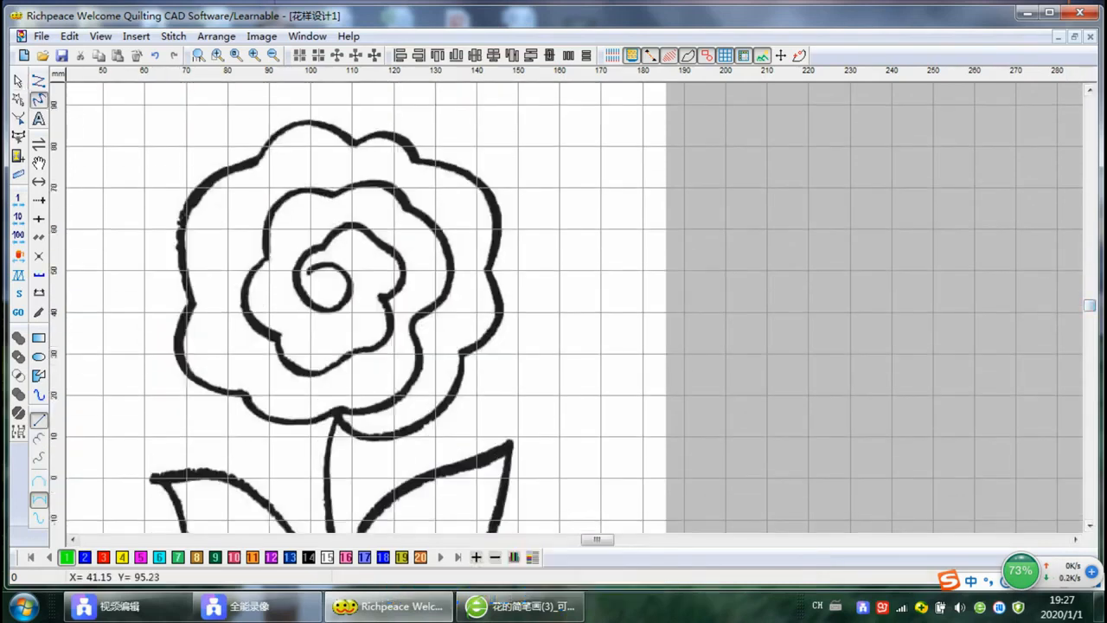
{"action": "left_click", "coordinate": [310, 269]}
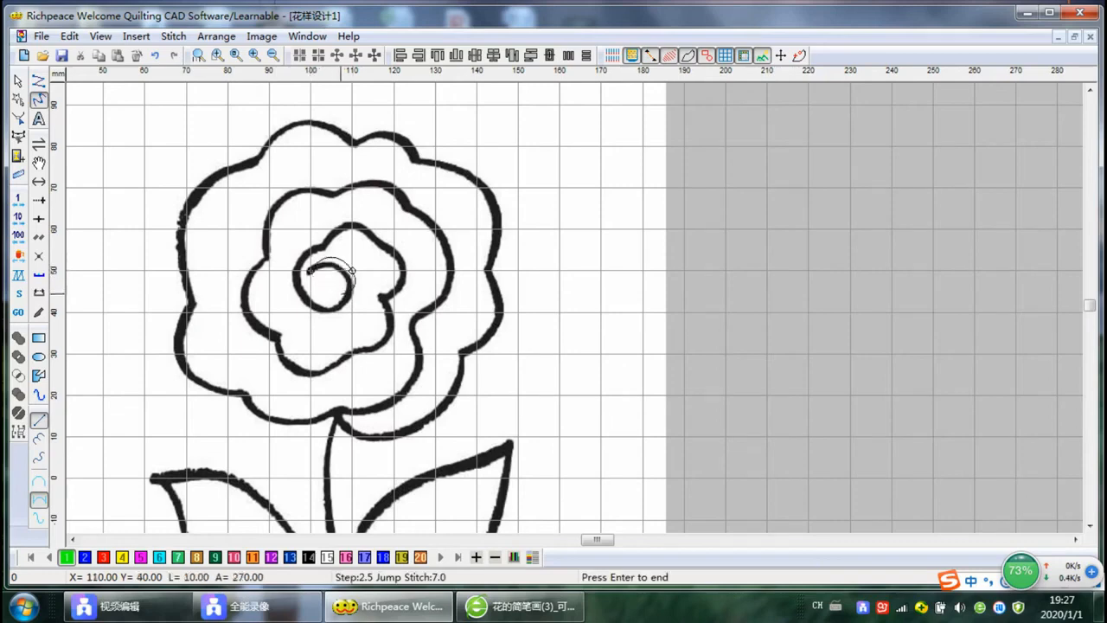
{"action": "left_click", "coordinate": [351, 271]}
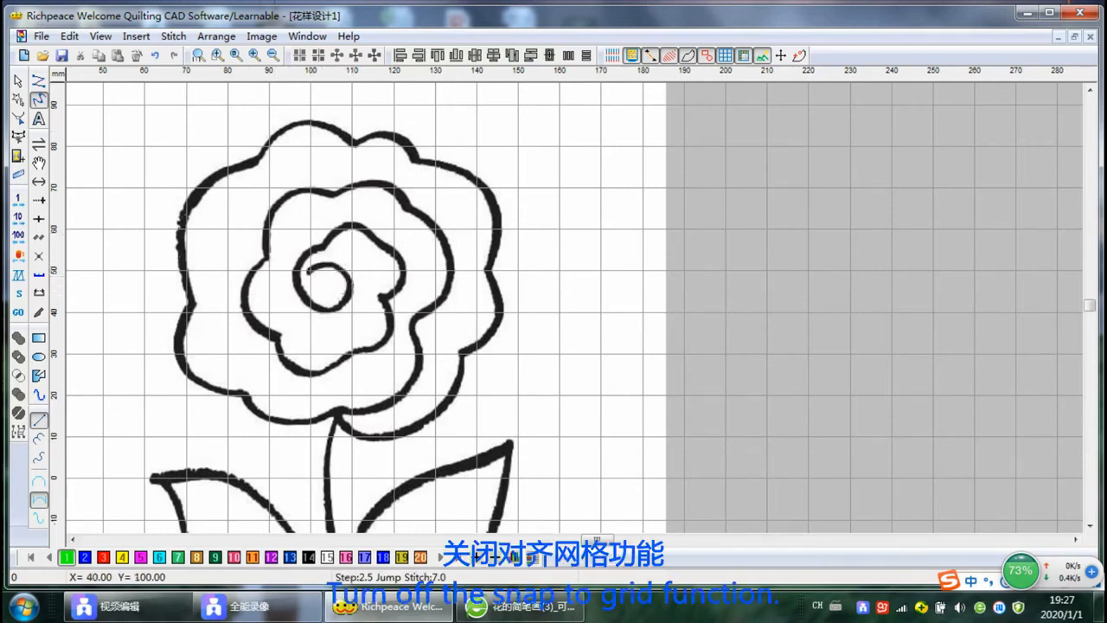
Step: Turn off Snap to Grid in the object options
{"action": "left_click", "coordinate": [100, 36]}
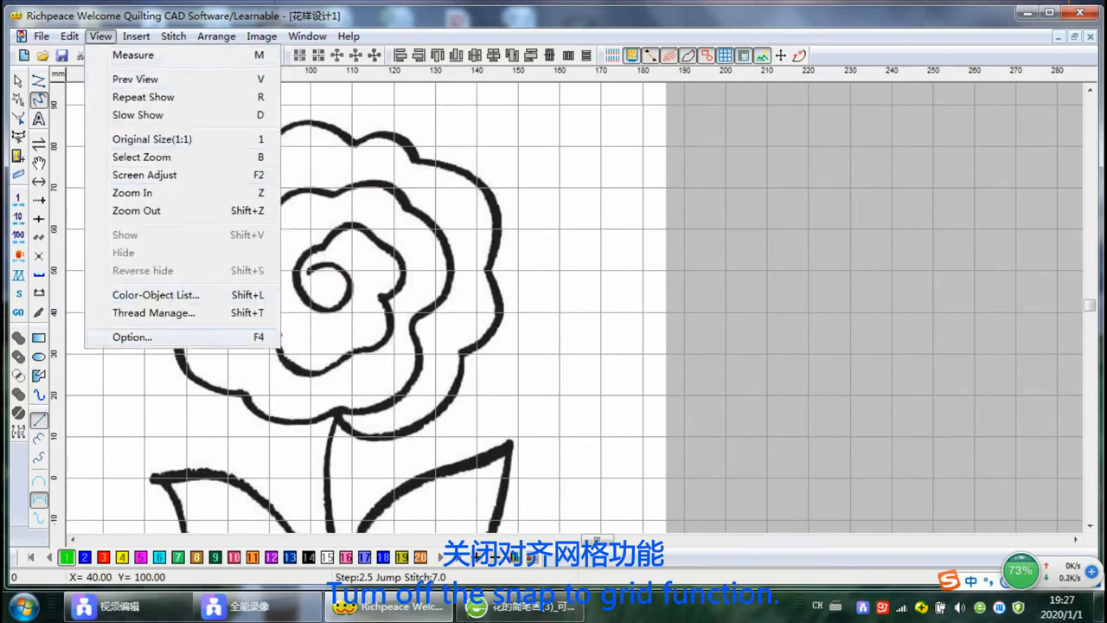
{"action": "left_click", "coordinate": [131, 336]}
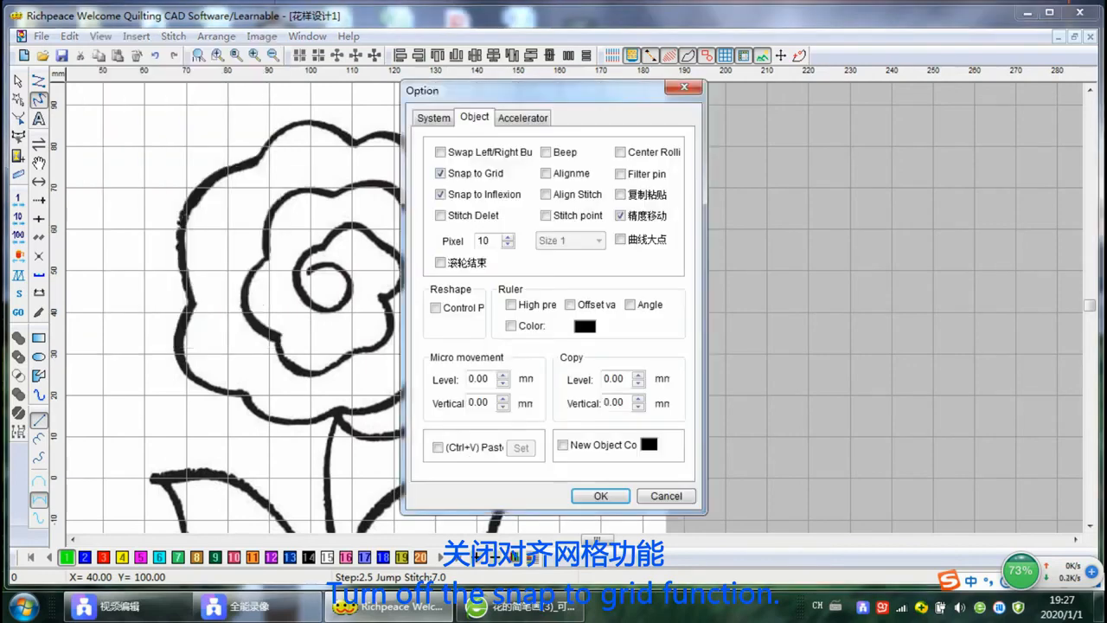
{"action": "left_click", "coordinate": [440, 173]}
{"action": "left_click", "coordinate": [600, 495]}
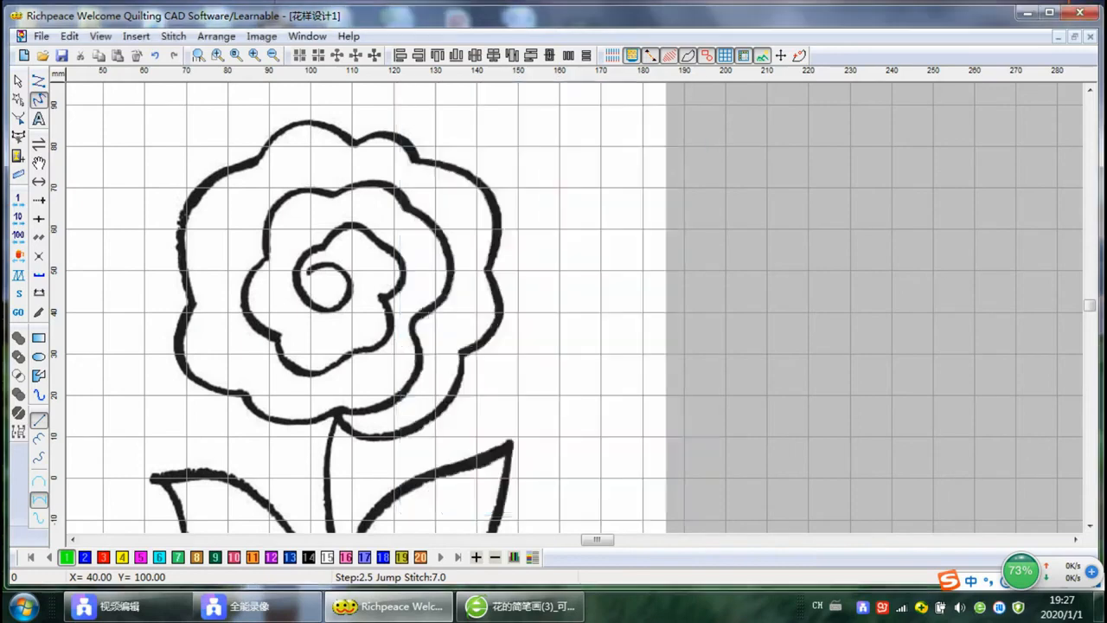
Step: Trace the flower's central spiral with three-point arcs, from its inner end round to the top of the innermost petal ring
{"action": "left_click", "coordinate": [308, 272]}
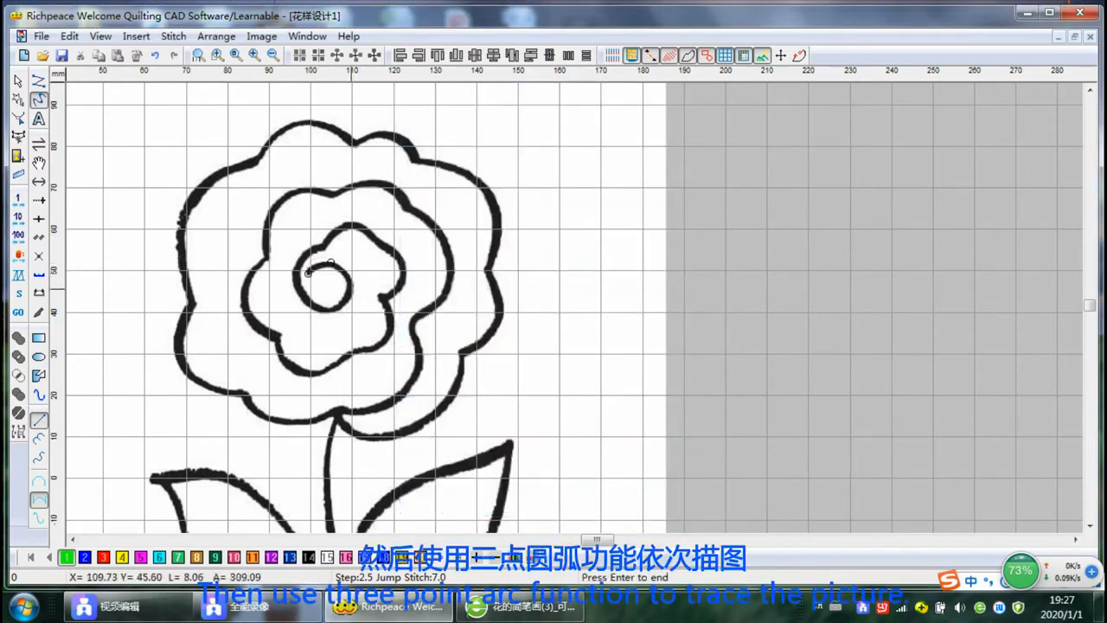
{"action": "left_click", "coordinate": [351, 288]}
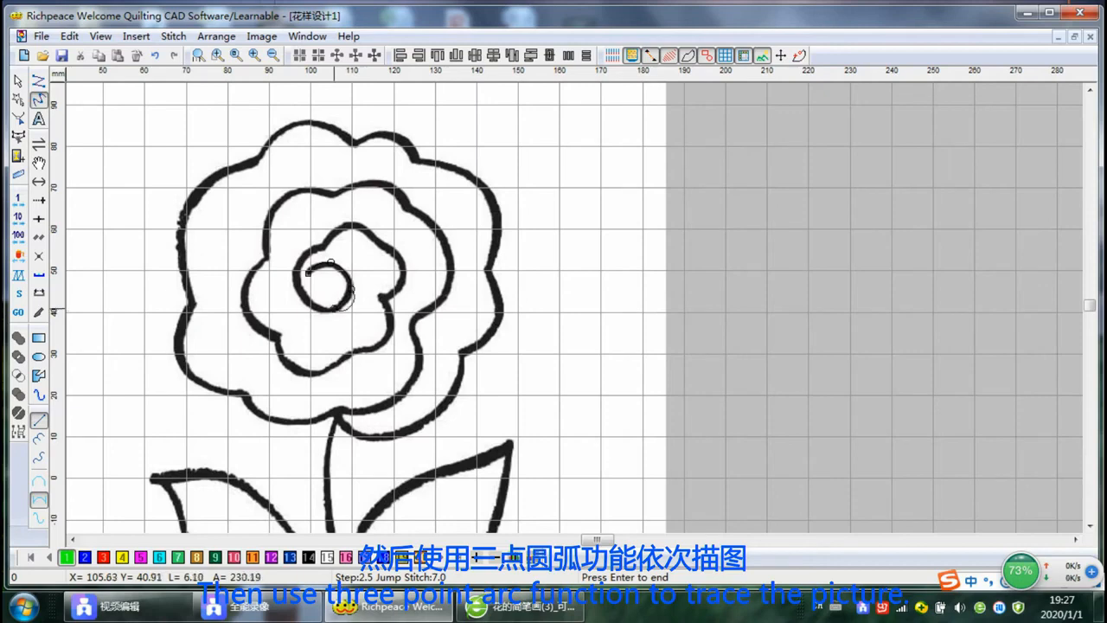
{"action": "left_click", "coordinate": [334, 308]}
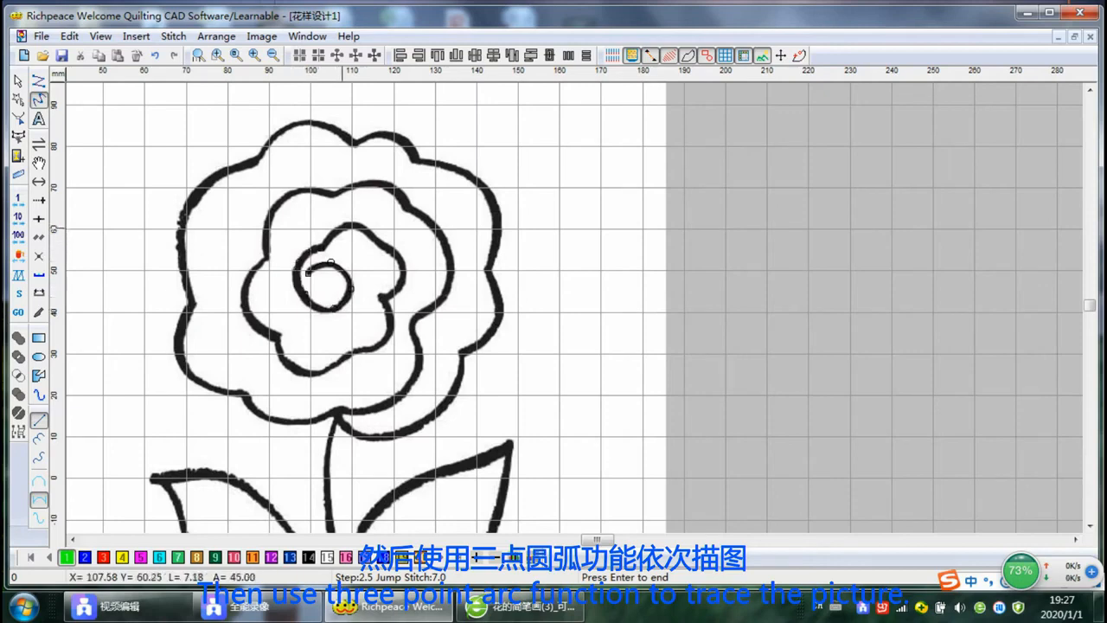
{"action": "left_click", "coordinate": [342, 228]}
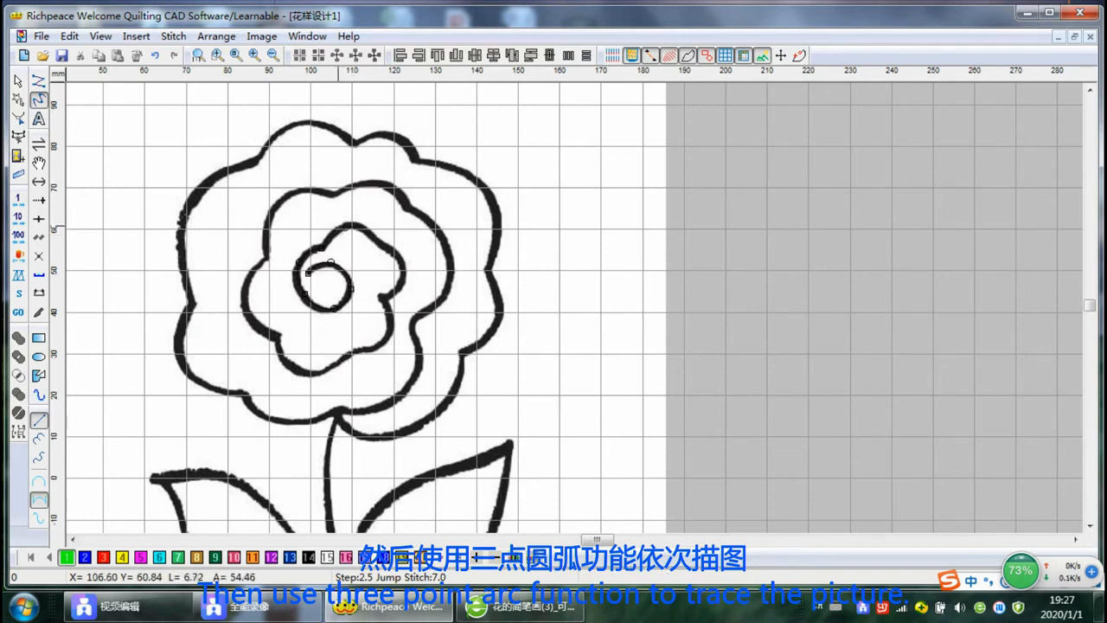
{"action": "left_click", "coordinate": [339, 227]}
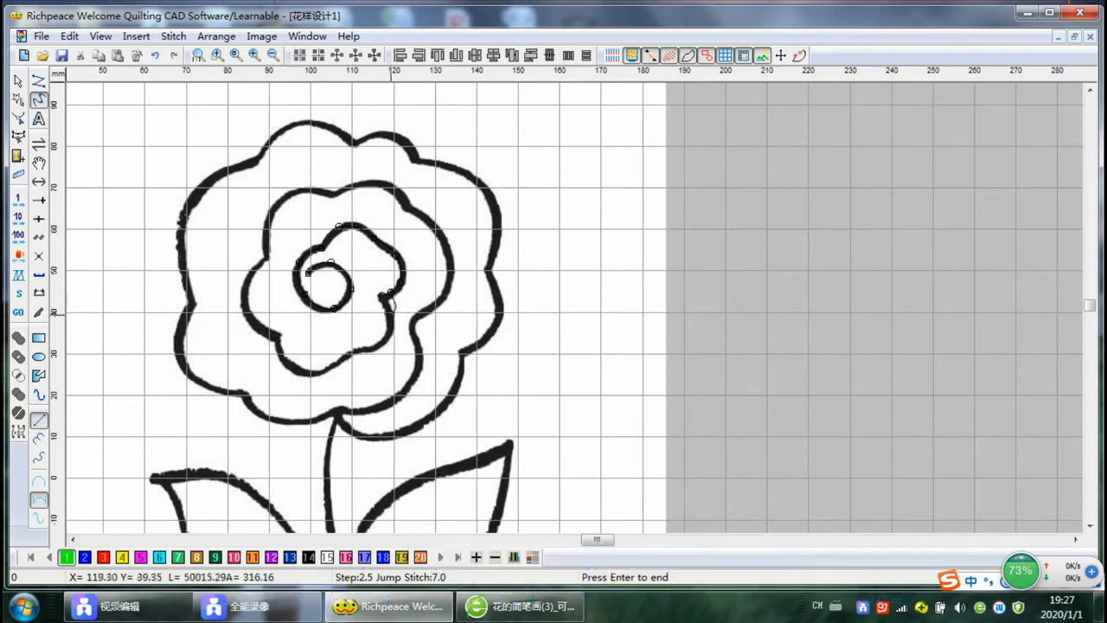
Step: Continue the arc trace along the innermost ring's lower petals and up the middle ring's left petal
{"action": "left_click", "coordinate": [386, 334]}
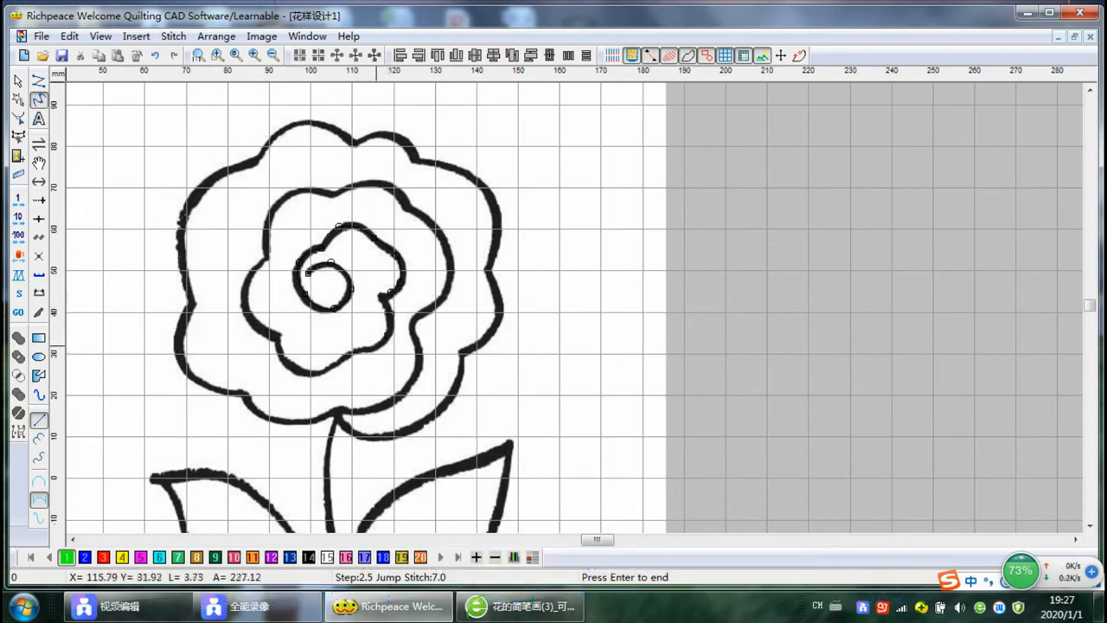
{"action": "left_click", "coordinate": [355, 349]}
{"action": "left_click", "coordinate": [336, 364]}
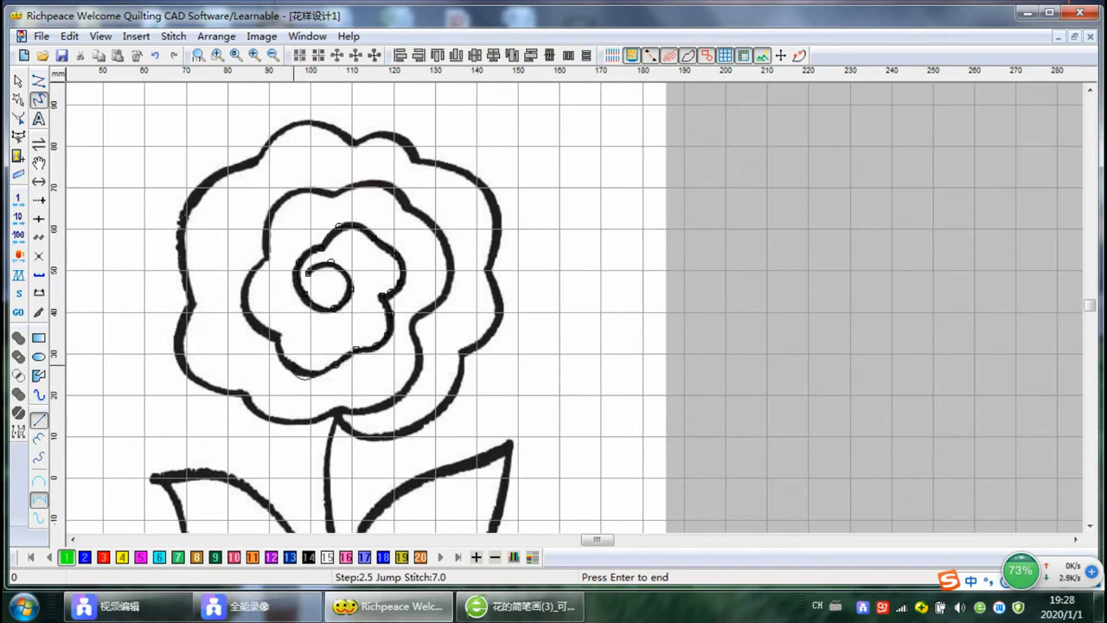
{"action": "left_click", "coordinate": [294, 365]}
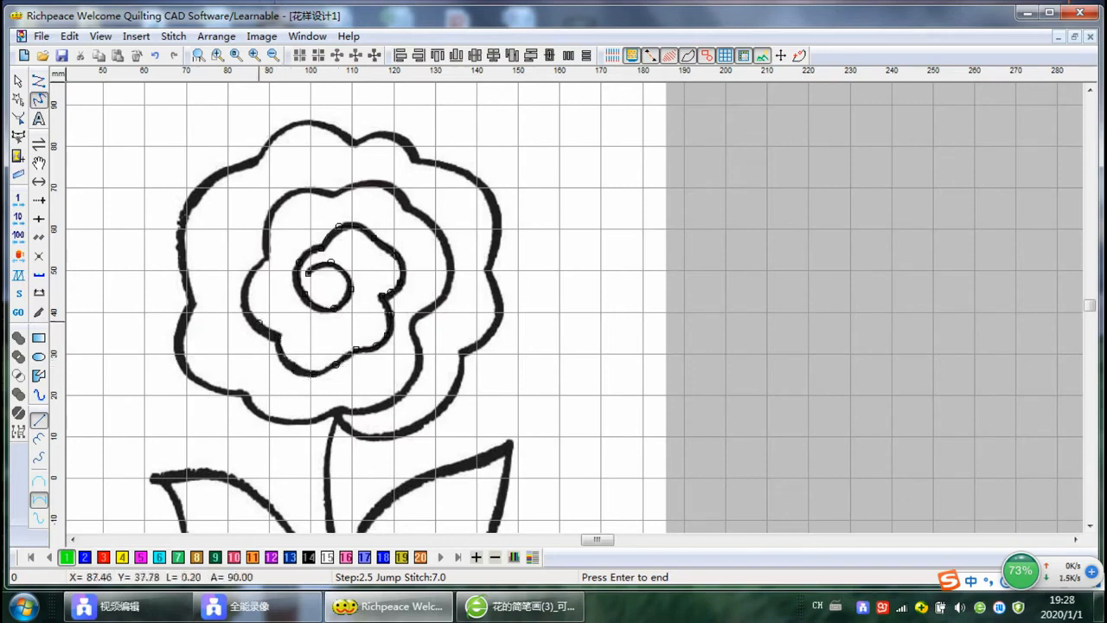
{"action": "left_click", "coordinate": [249, 294]}
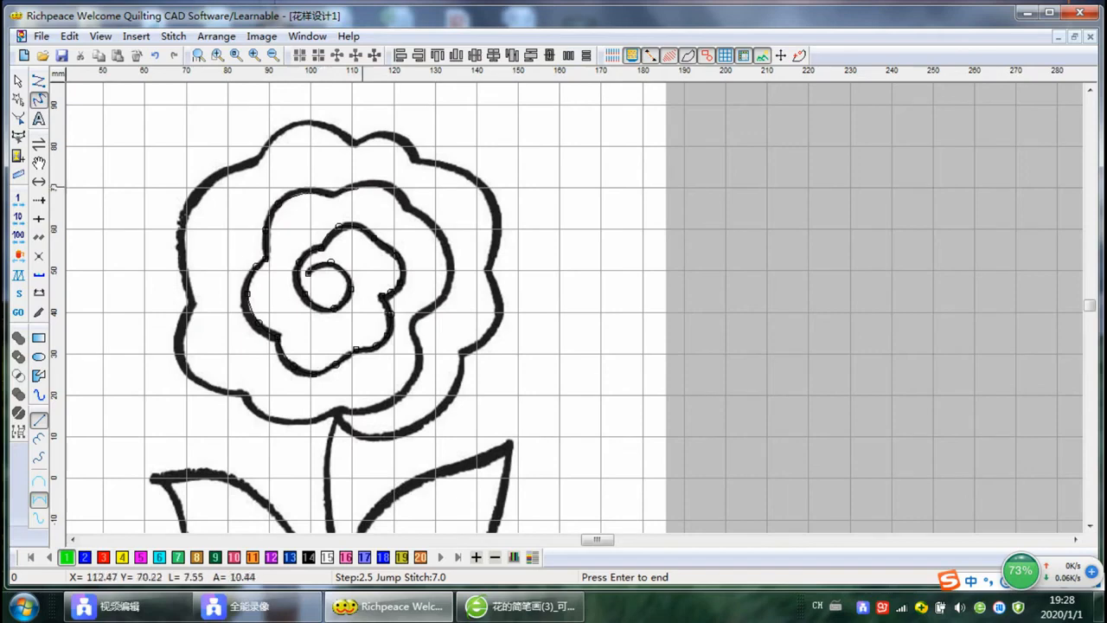
Step: Trace the middle petal ring over its top and down its right side, continuing round the outer ring's left petals to the flower's top
{"action": "left_click", "coordinate": [362, 181]}
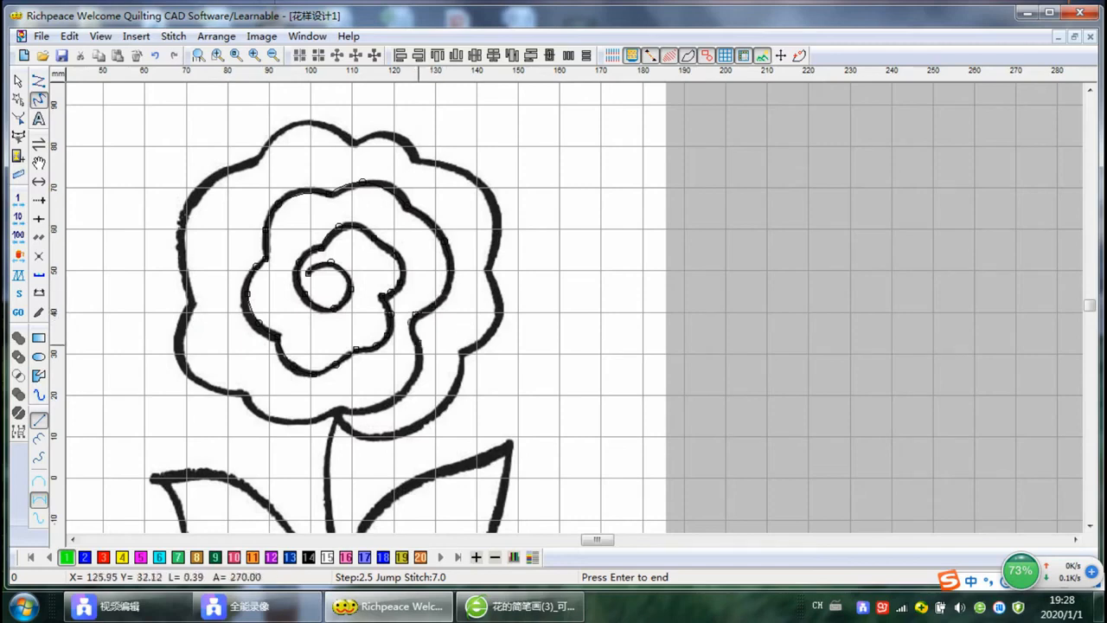
{"action": "left_click", "coordinate": [402, 388]}
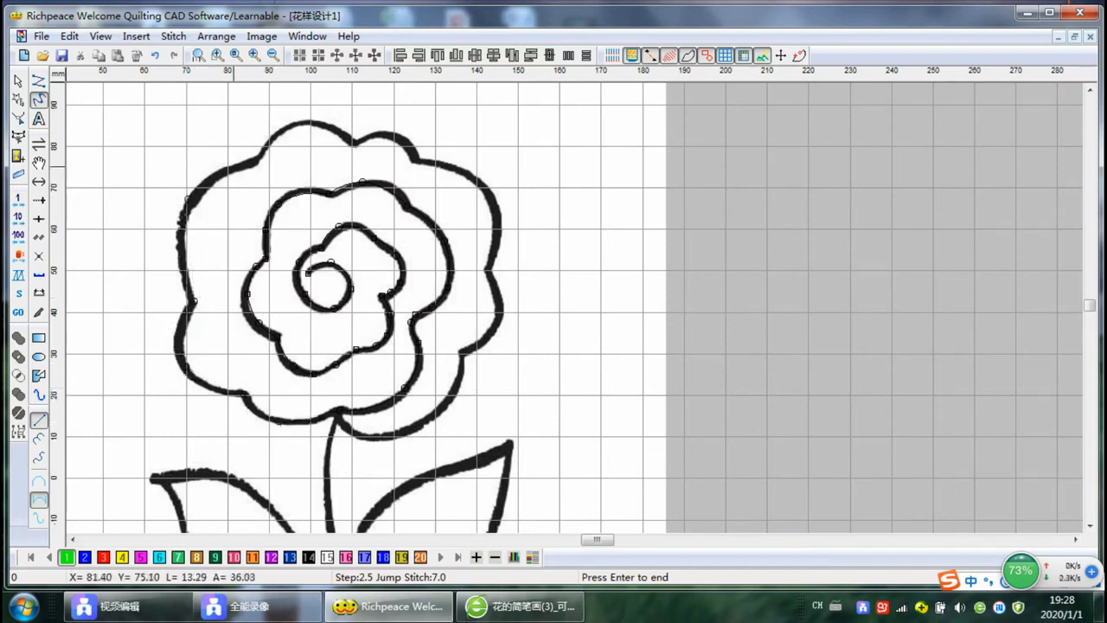
{"action": "left_click", "coordinate": [254, 160]}
{"action": "left_click", "coordinate": [293, 126]}
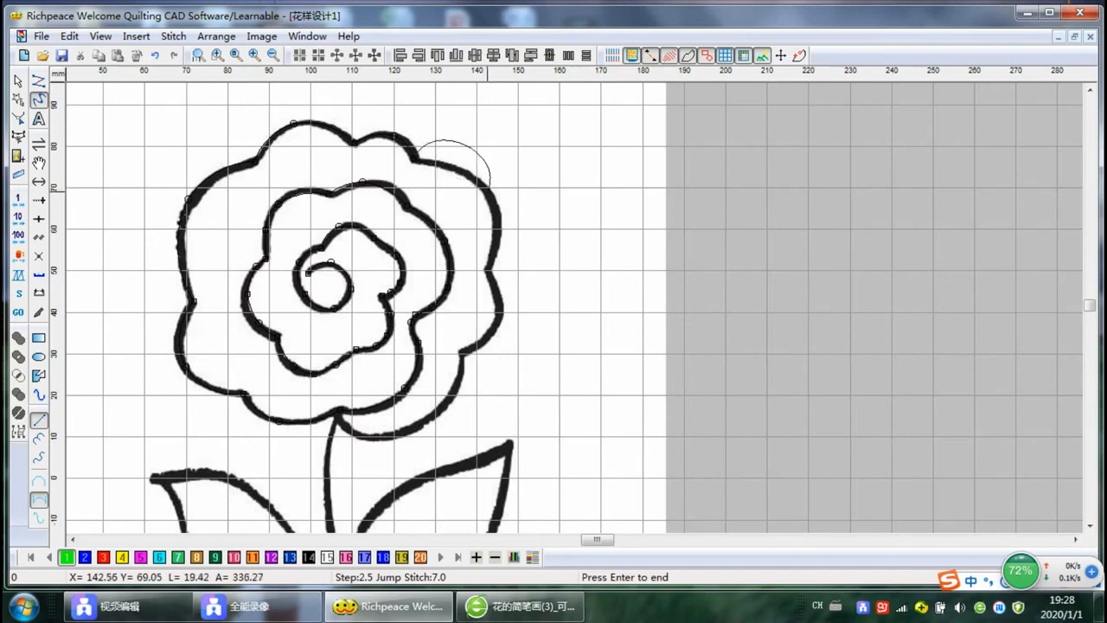
Step: Trace the outer ring's right petals and the lower-right petal edge down to the top of the stem
{"action": "left_click", "coordinate": [488, 191]}
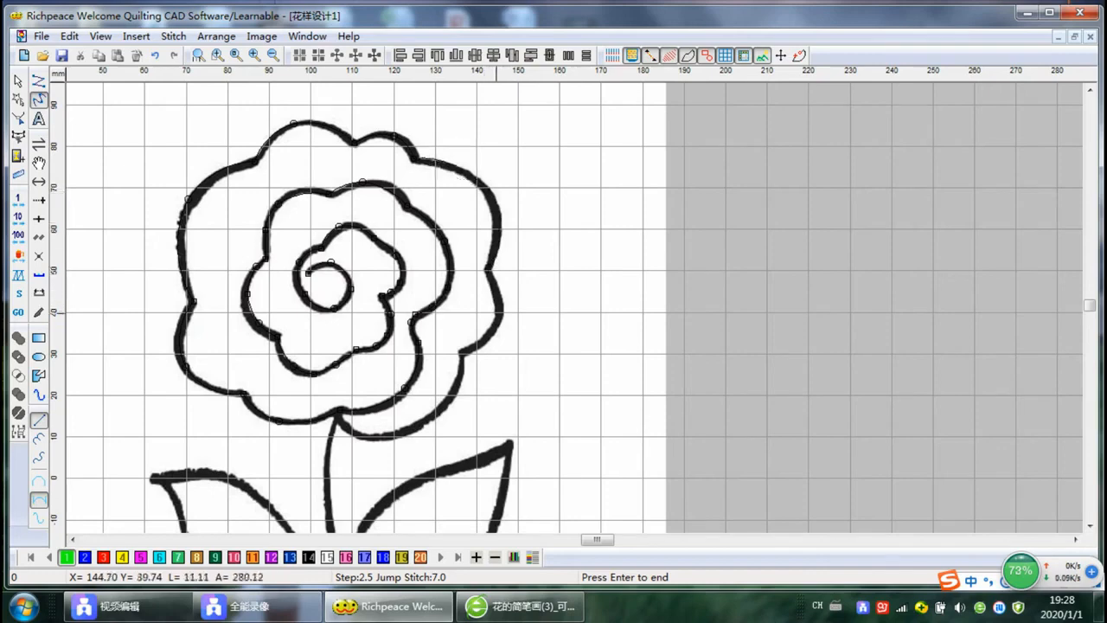
{"action": "left_click", "coordinate": [496, 312]}
{"action": "left_click", "coordinate": [462, 354]}
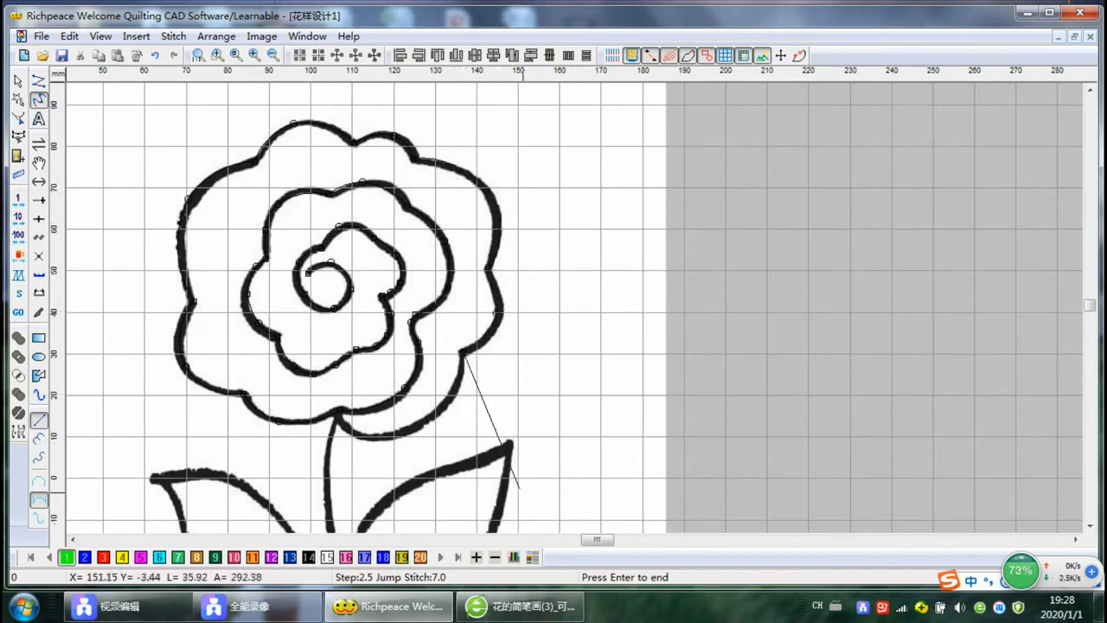
{"action": "scroll", "coordinate": [536, 415], "scroll_direction": "down", "scroll_amount": 3}
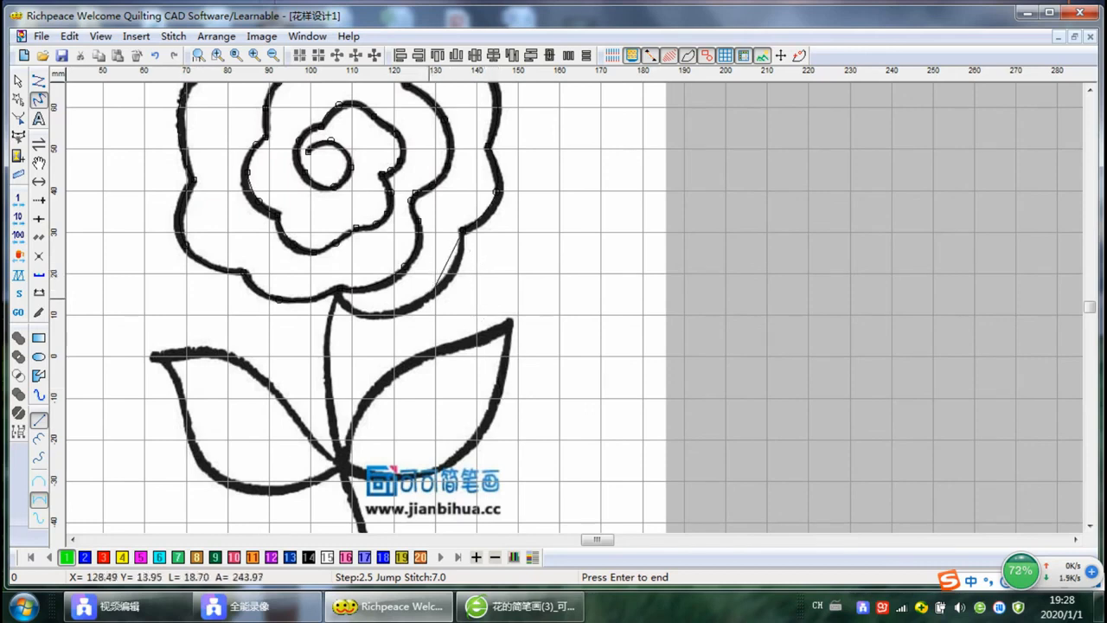
{"action": "left_click", "coordinate": [430, 302]}
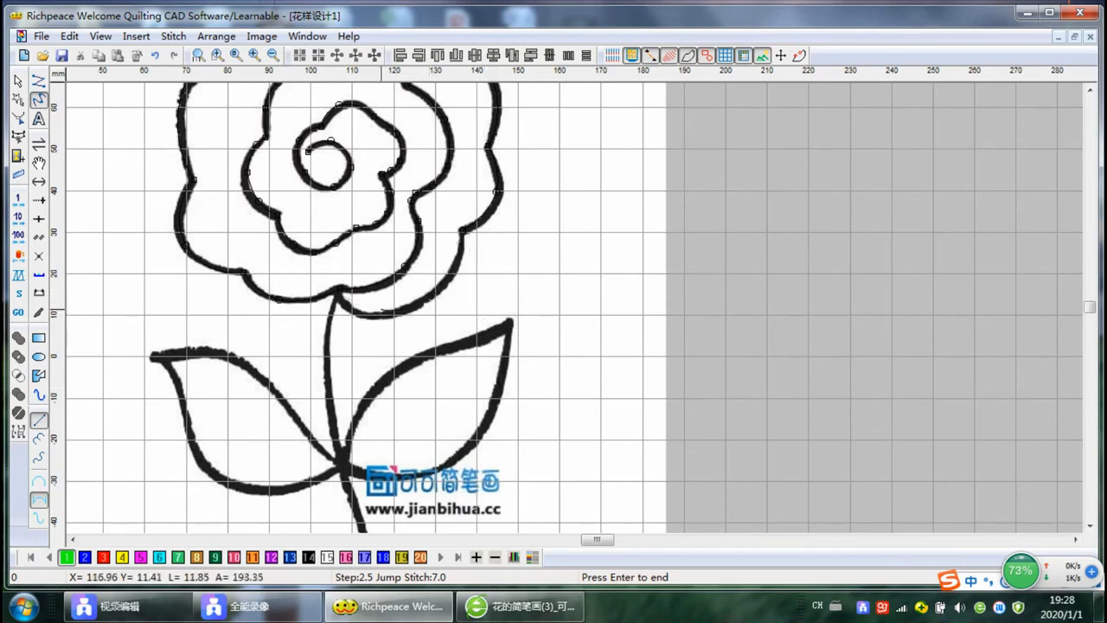
{"action": "left_click", "coordinate": [405, 307]}
{"action": "left_click", "coordinate": [363, 316]}
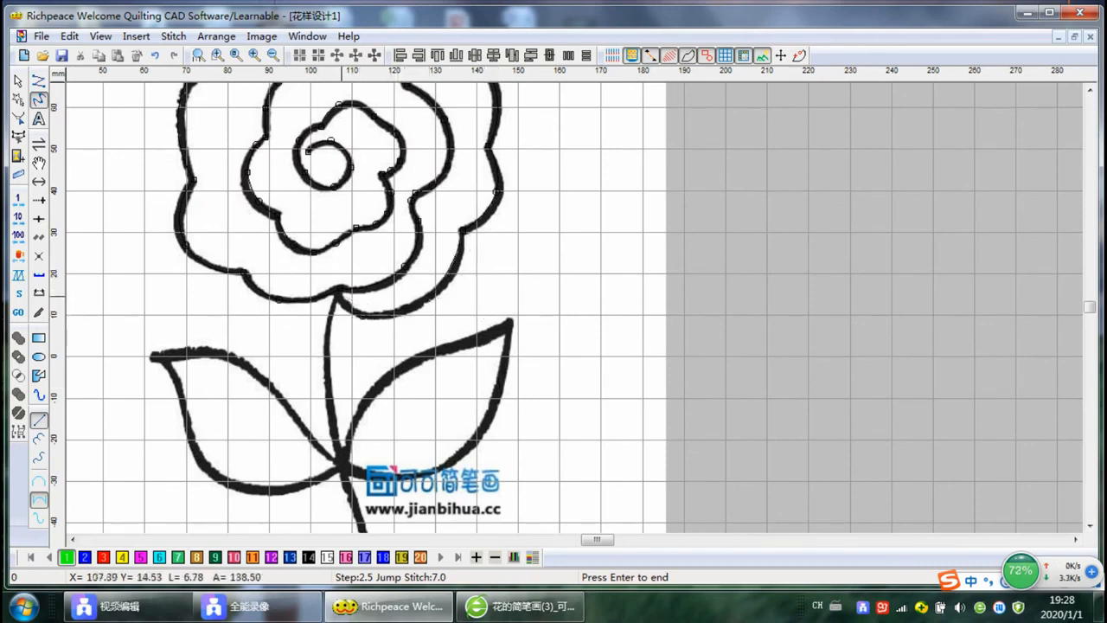
{"action": "left_click", "coordinate": [338, 294]}
Step: Trace the stem down to the leaf junction and the left leaf's upper and lower edges through its tip
{"action": "left_click", "coordinate": [328, 363]}
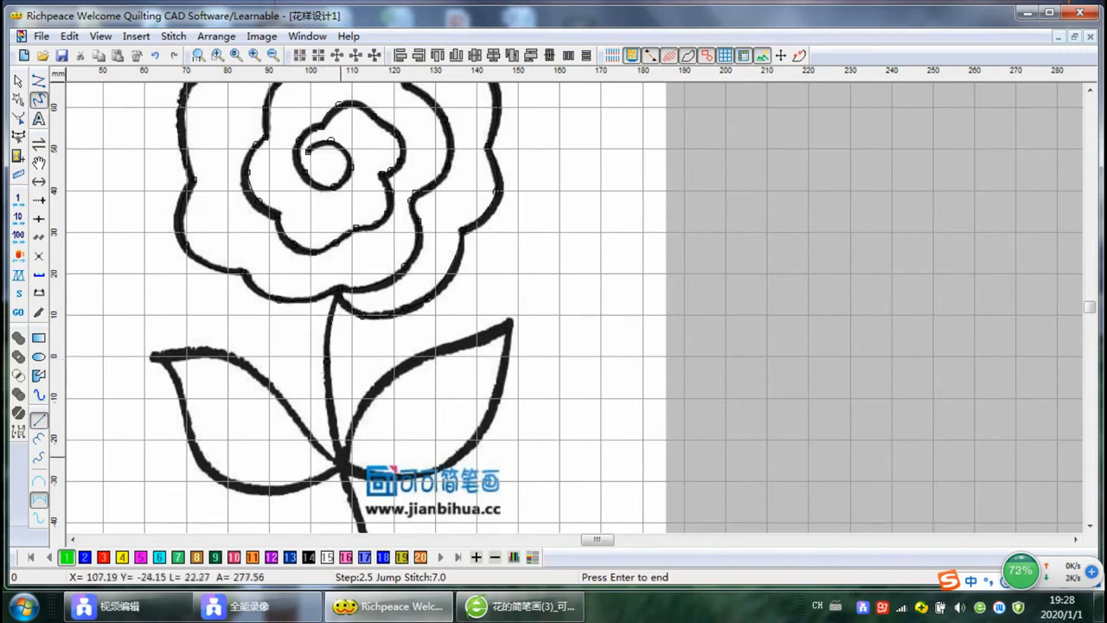
{"action": "left_click", "coordinate": [292, 418]}
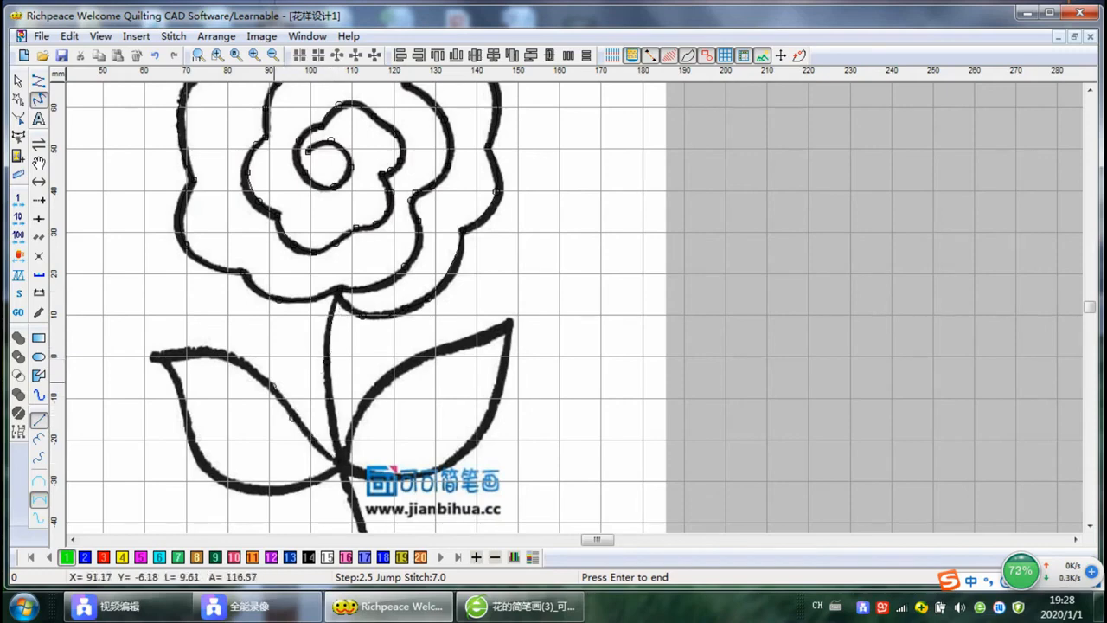
{"action": "left_click", "coordinate": [216, 350]}
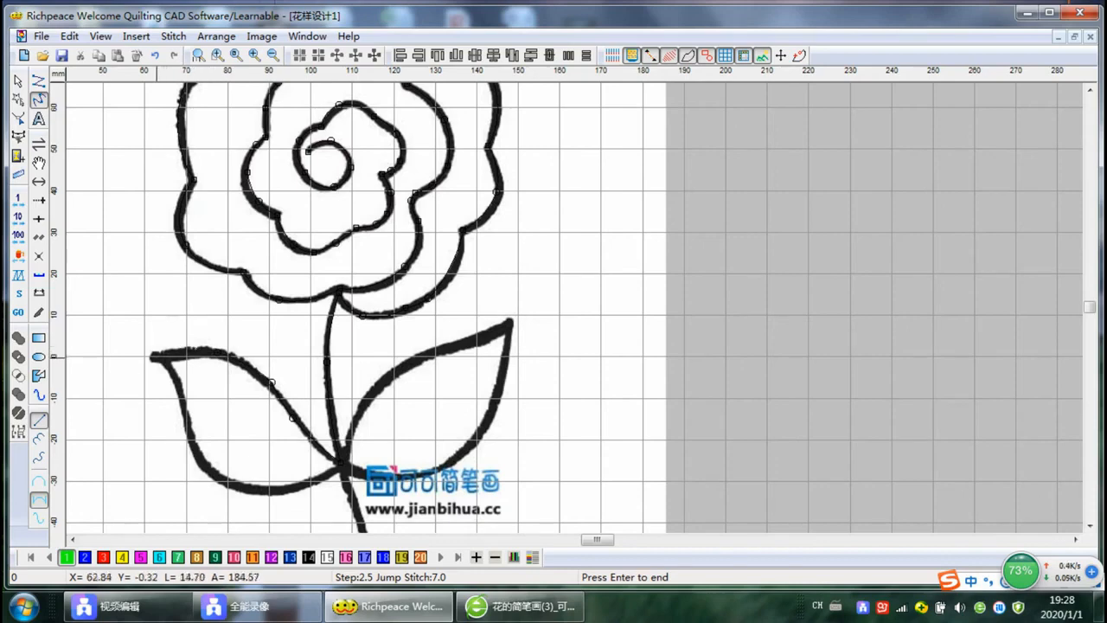
{"action": "left_click", "coordinate": [152, 357]}
{"action": "left_click", "coordinate": [178, 379]}
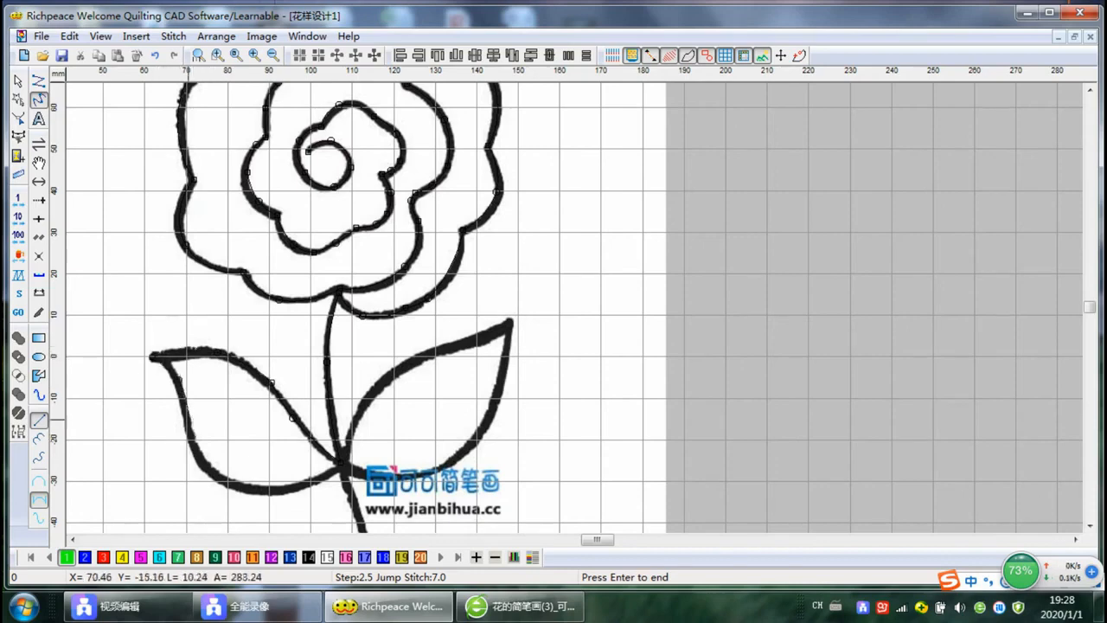
{"action": "left_click", "coordinate": [184, 408]}
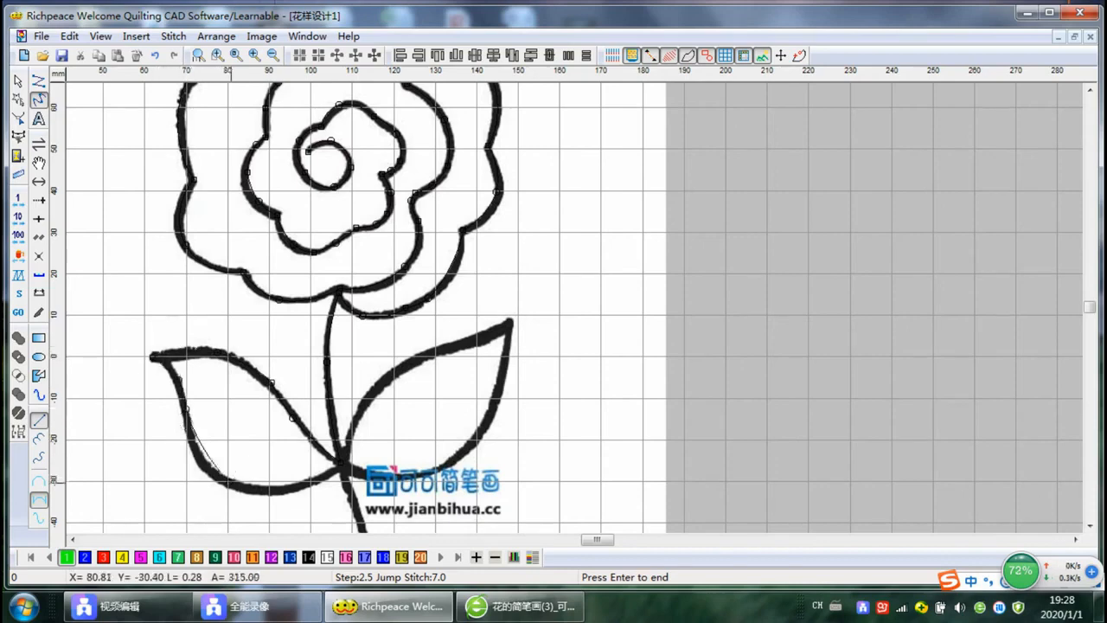
{"action": "left_click", "coordinate": [284, 483]}
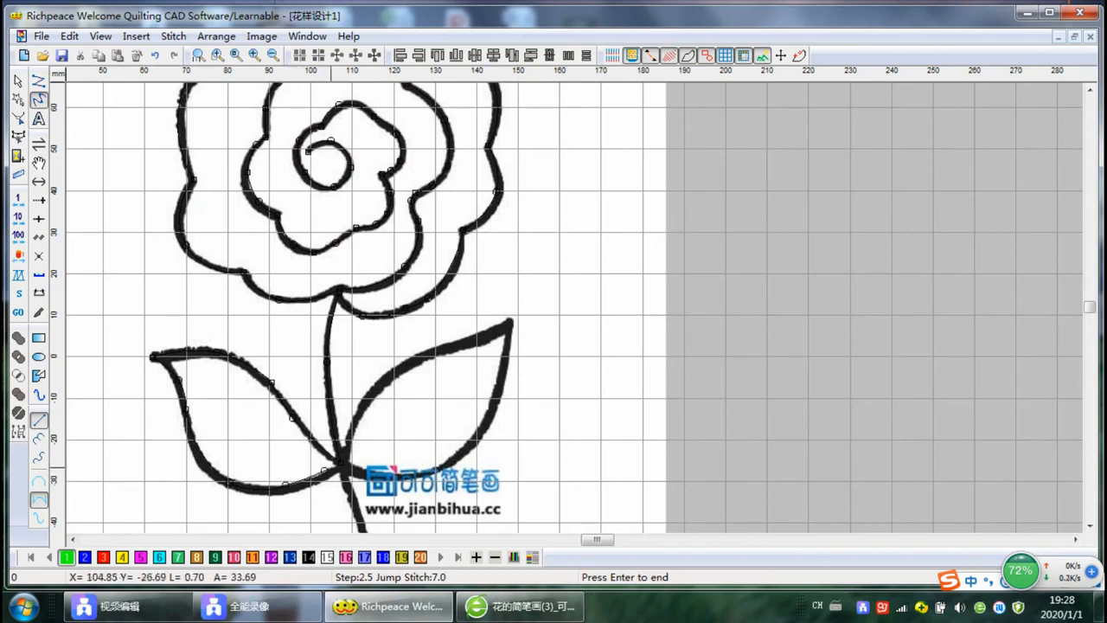
{"action": "left_click", "coordinate": [323, 470]}
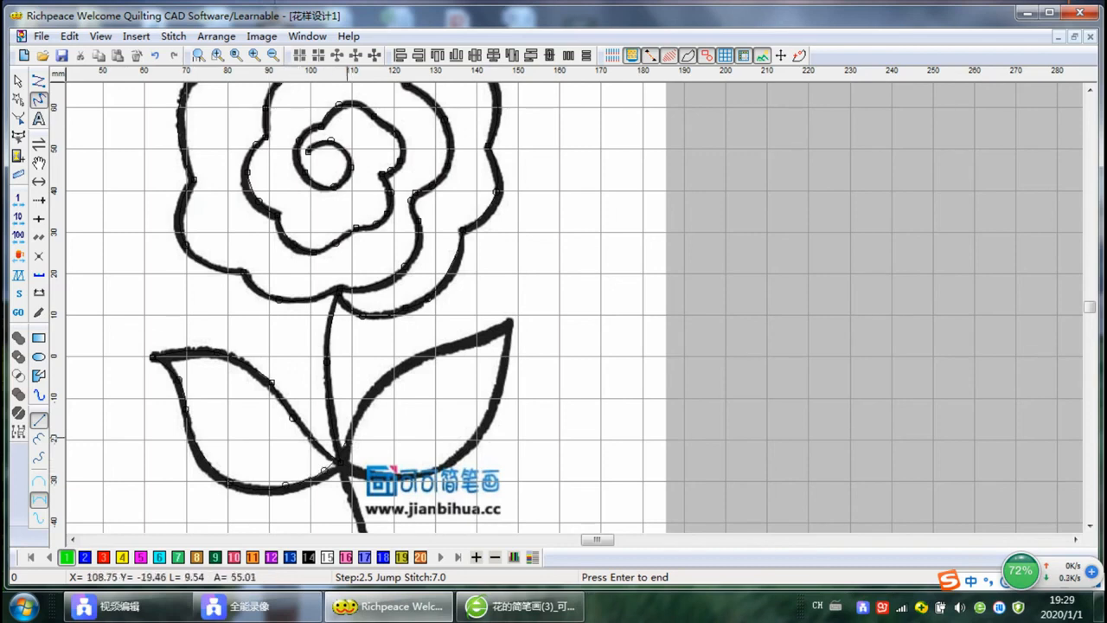
Step: Trace the right leaf's upper edge to its tip and its lower edge back to the stem junction
{"action": "left_click", "coordinate": [374, 381]}
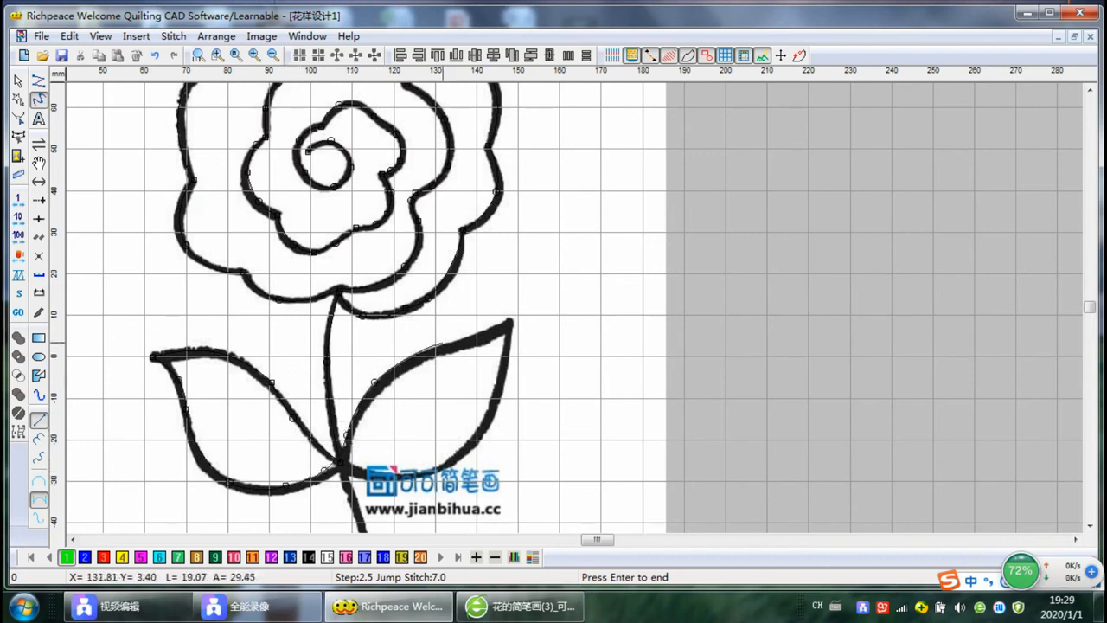
{"action": "left_click", "coordinate": [442, 343]}
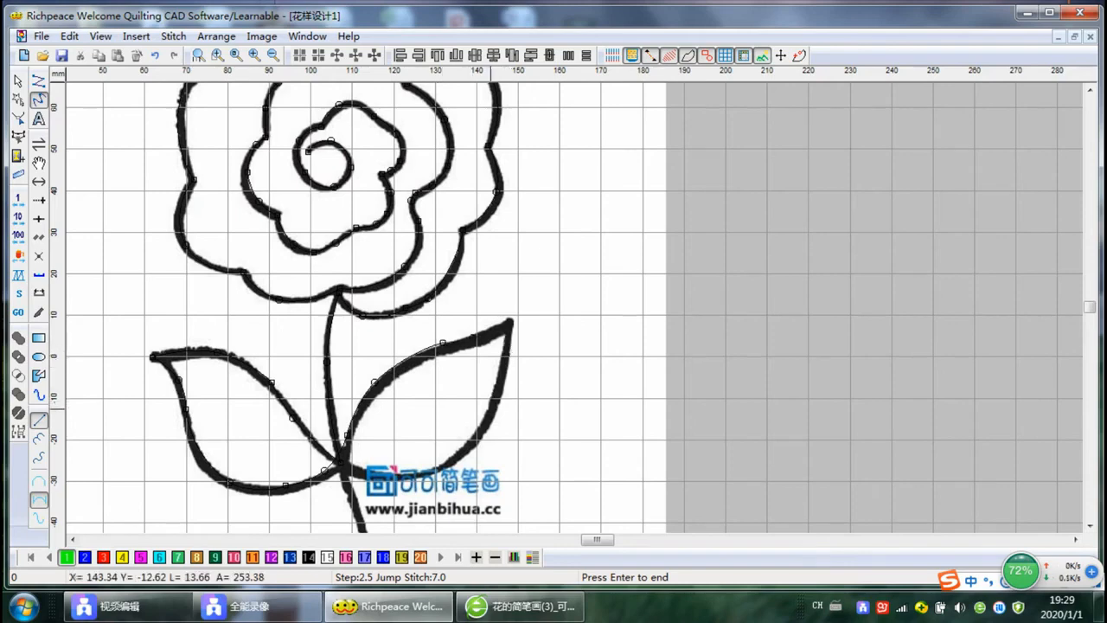
{"action": "left_click", "coordinate": [458, 455]}
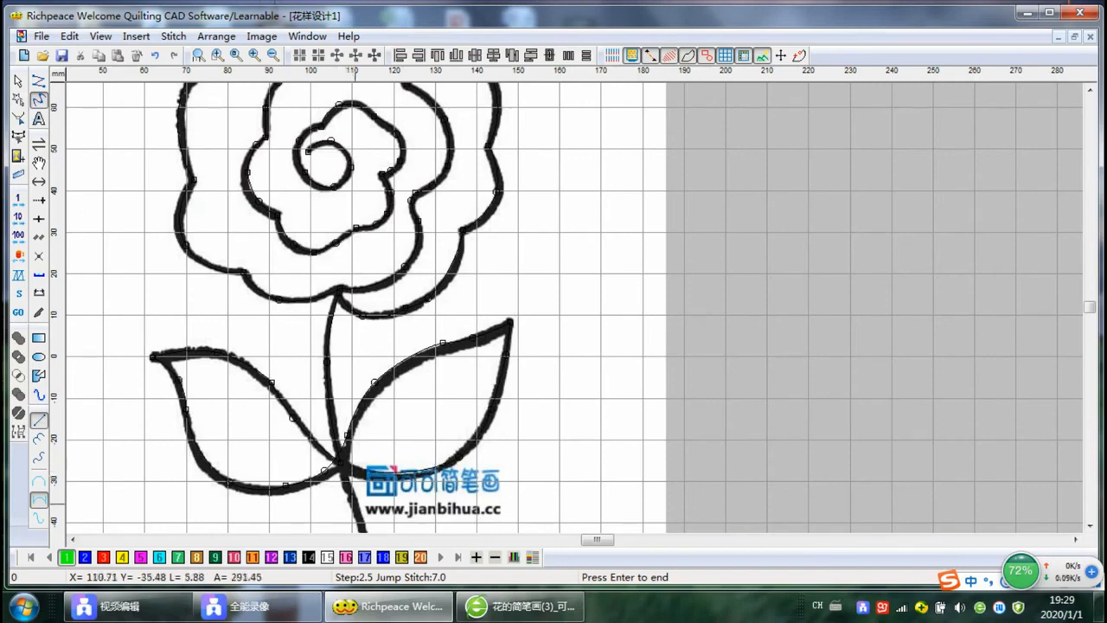
Step: Trace the lower stem from the leaf junction down to its end and finish the curve
{"action": "scroll", "coordinate": [363, 489], "scroll_direction": "down", "scroll_amount": 1}
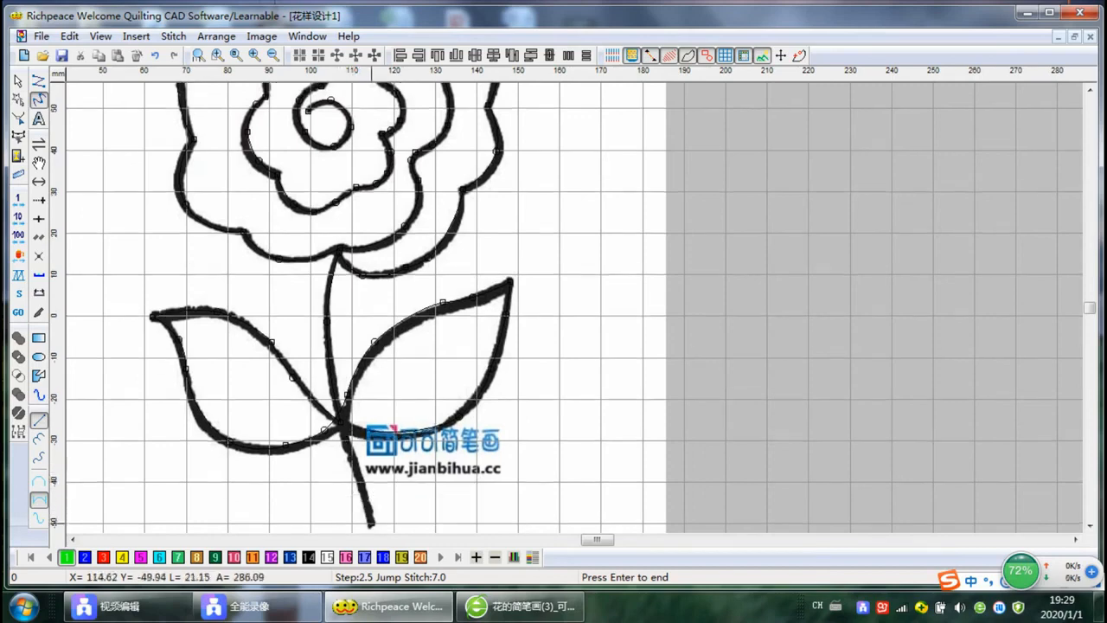
{"action": "left_click", "coordinate": [371, 524]}
{"action": "key", "text": "Return"}
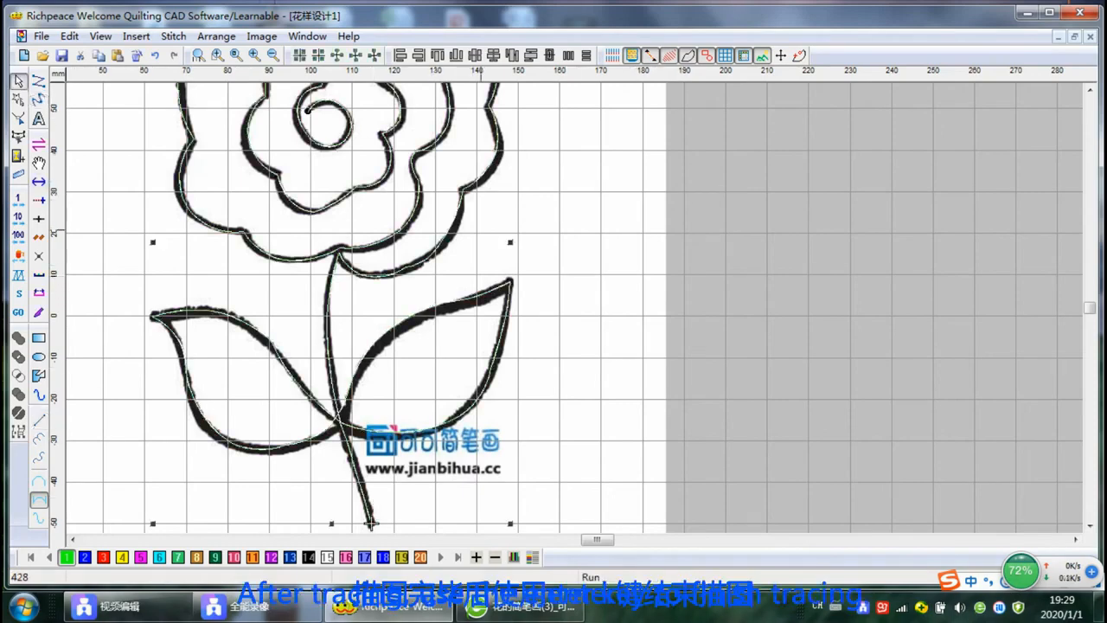
Step: Move the traced flower off the picture onto the empty grid to the right of it
{"action": "left_click", "coordinate": [234, 461]}
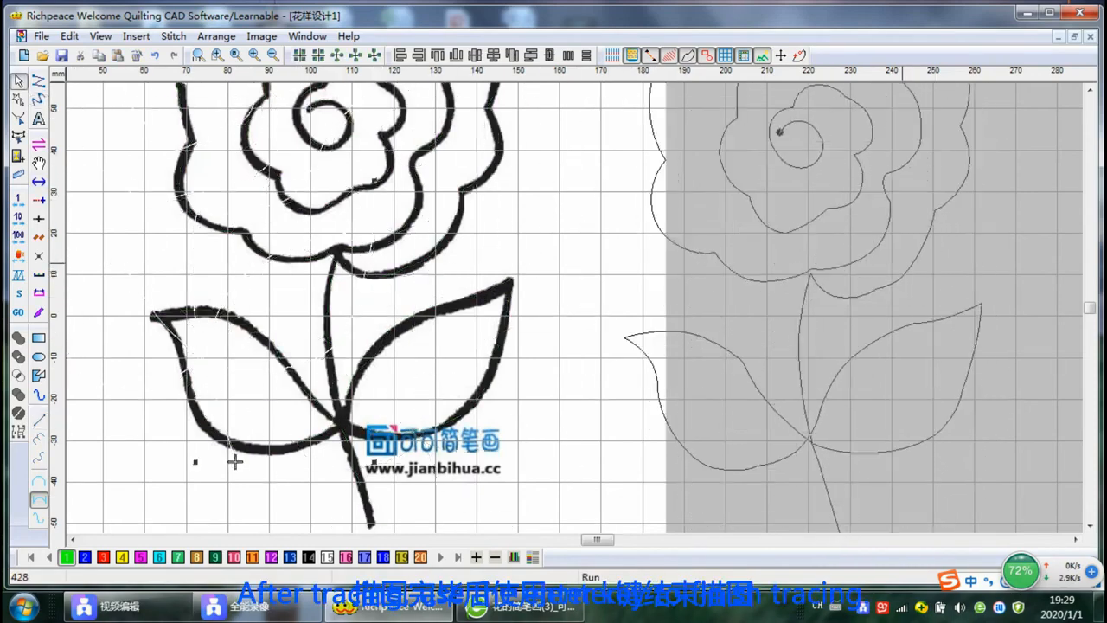
{"action": "scroll", "coordinate": [893, 266], "scroll_direction": "down", "scroll_amount": 1}
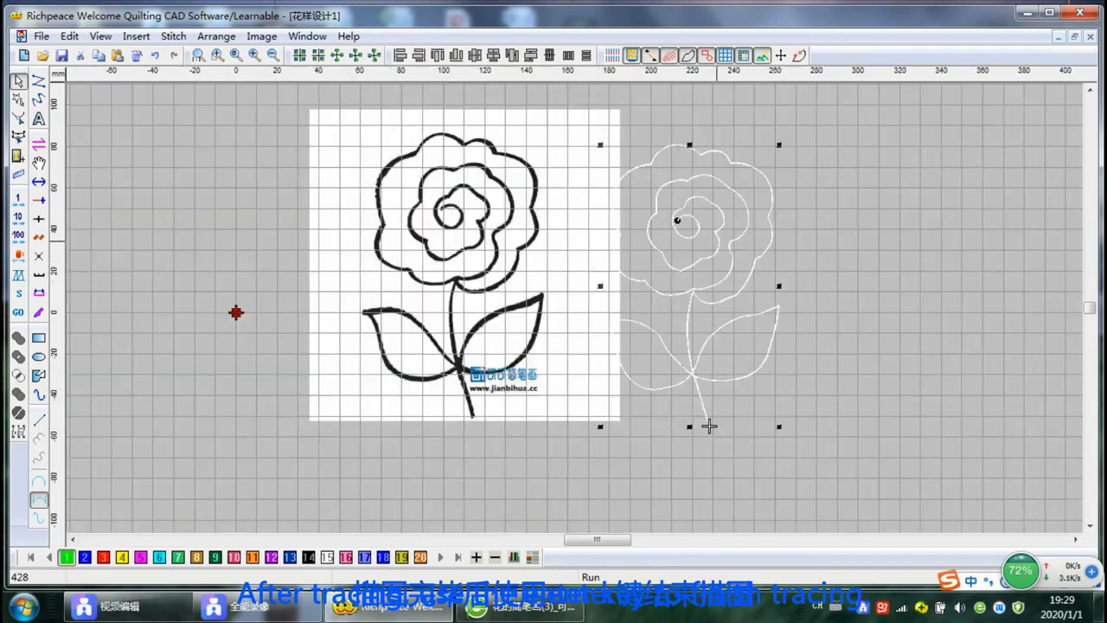
{"action": "left_click_drag", "start_coordinate": [767, 244], "coordinate": [832, 231]}
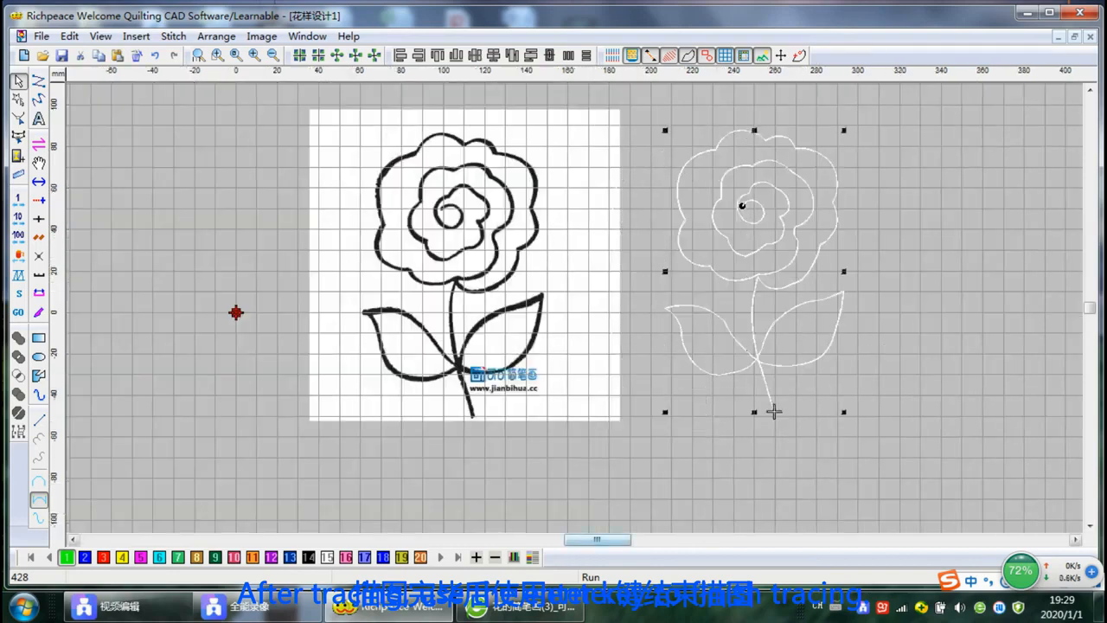
{"action": "left_click_drag", "start_coordinate": [589, 539], "coordinate": [605, 539]}
{"action": "scroll", "coordinate": [550, 292], "scroll_direction": "up", "scroll_amount": 1}
{"action": "scroll", "coordinate": [472, 516], "scroll_direction": "down", "scroll_amount": 1}
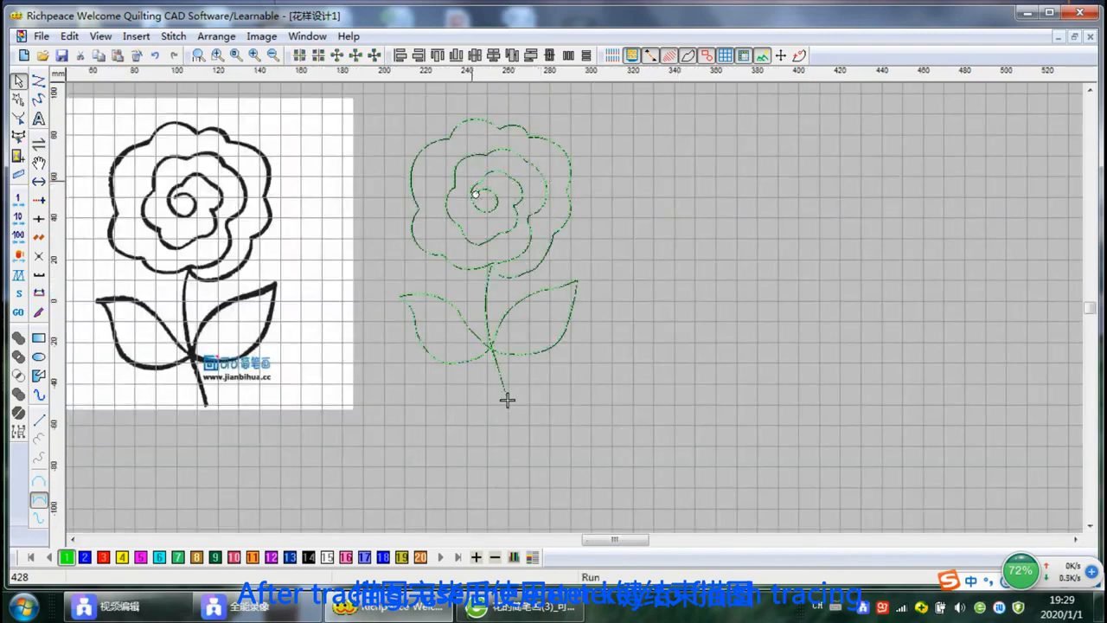
Step: Reshape the traced flower's nodes around the stem junction and along the left leaf's lower edge to smooth the curves
{"action": "left_click", "coordinate": [18, 119]}
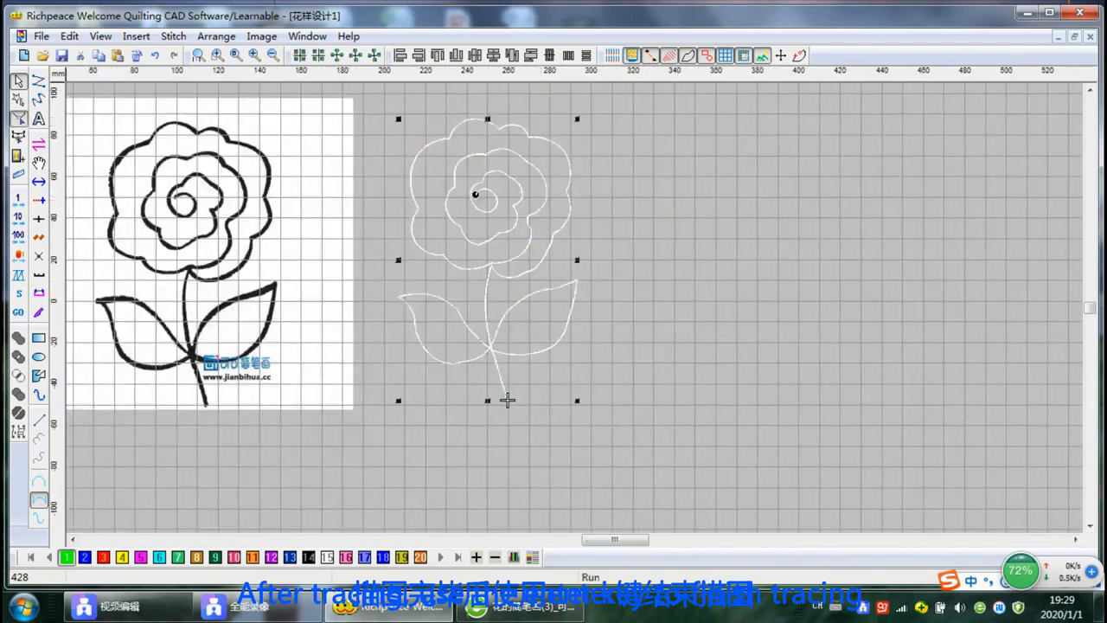
{"action": "scroll", "coordinate": [508, 400], "scroll_direction": "up", "scroll_amount": 2}
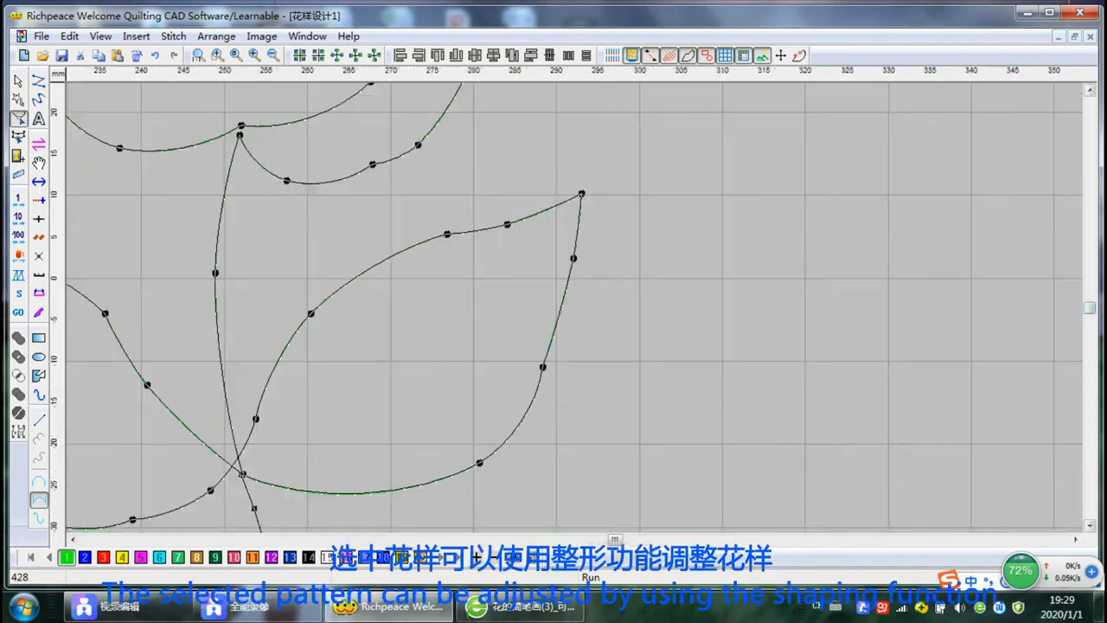
{"action": "left_click_drag", "start_coordinate": [1090, 308], "coordinate": [1090, 309]}
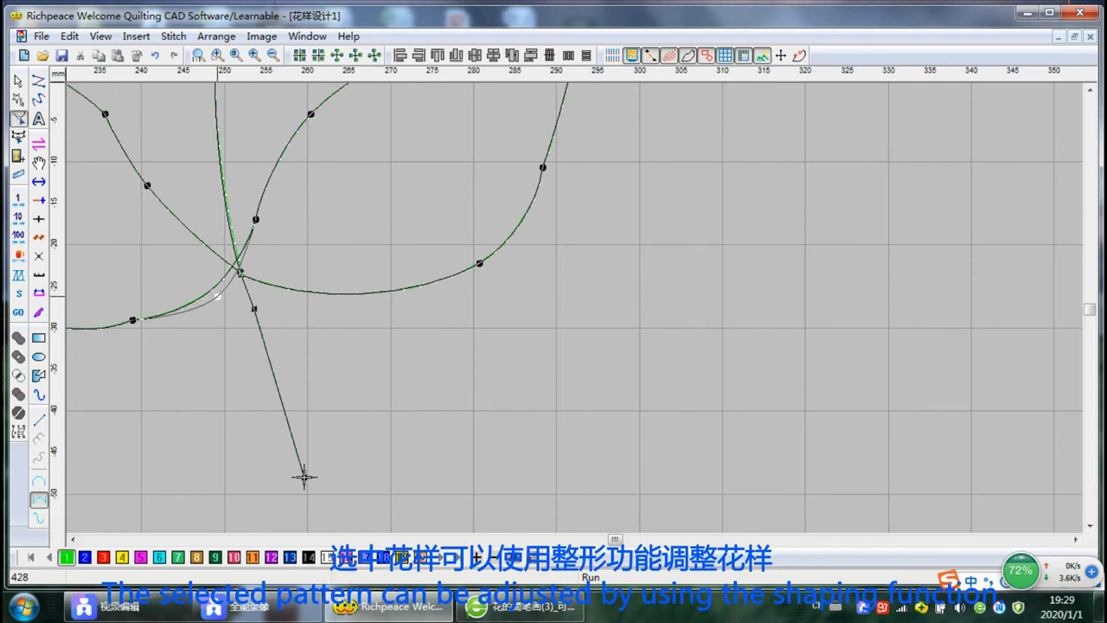
{"action": "left_click_drag", "start_coordinate": [217, 296], "coordinate": [223, 296]}
{"action": "left_click_drag", "start_coordinate": [255, 221], "coordinate": [254, 242]}
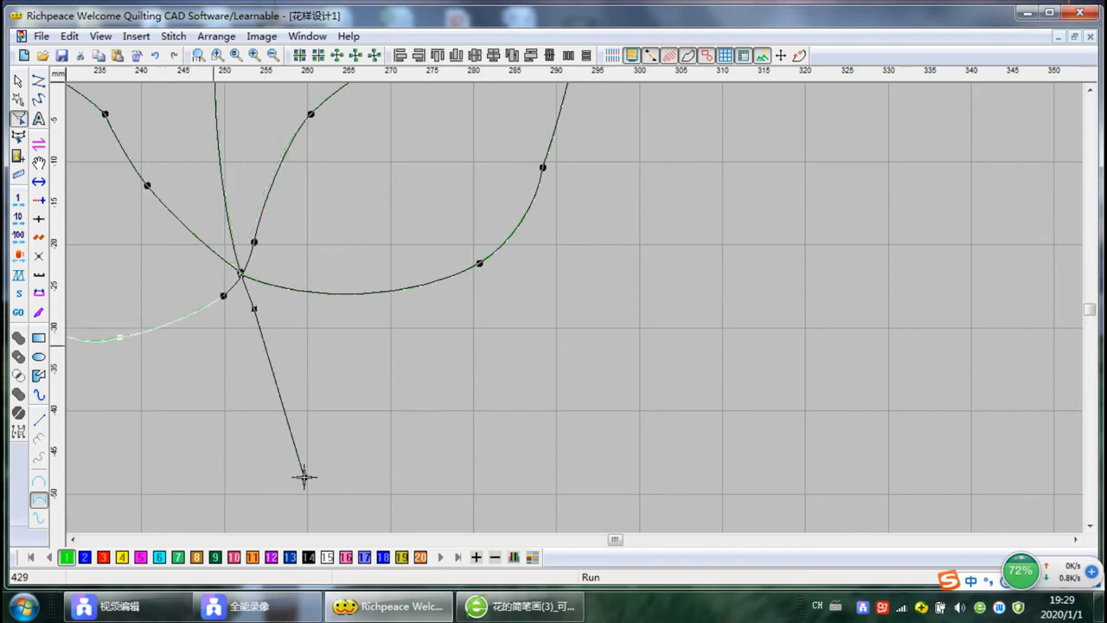
{"action": "middle_click_drag", "start_coordinate": [304, 477], "coordinate": [895, 477]}
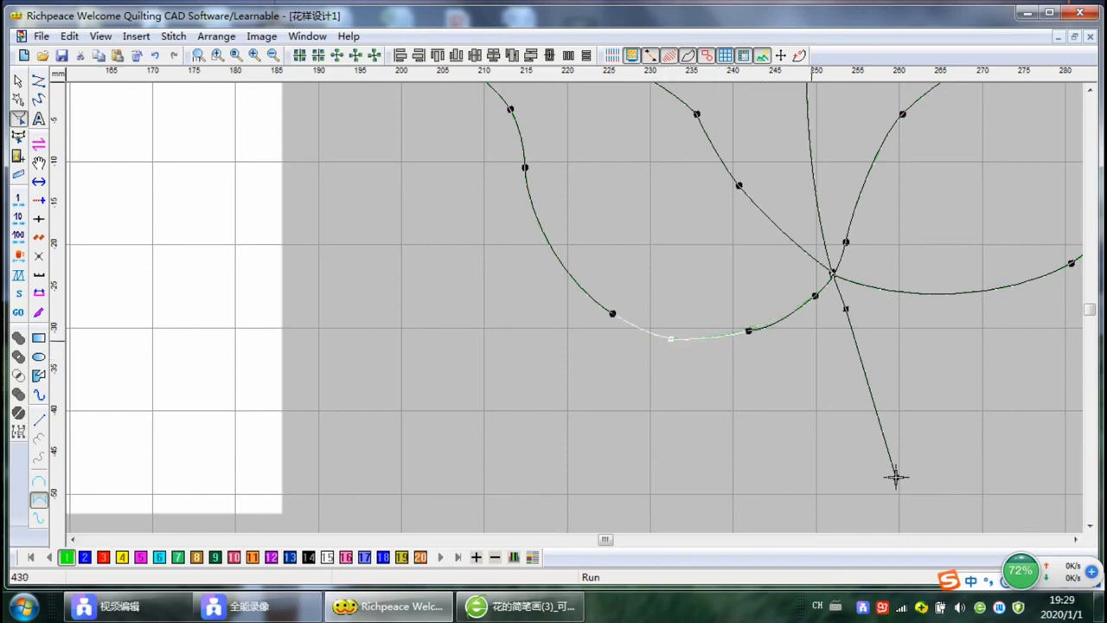
Step: Leave node editing and delete the base flower picture, keeping the traced pattern
{"action": "scroll", "coordinate": [810, 341], "scroll_direction": "down", "scroll_amount": 1}
{"action": "scroll", "coordinate": [810, 341], "scroll_direction": "down", "scroll_amount": 1}
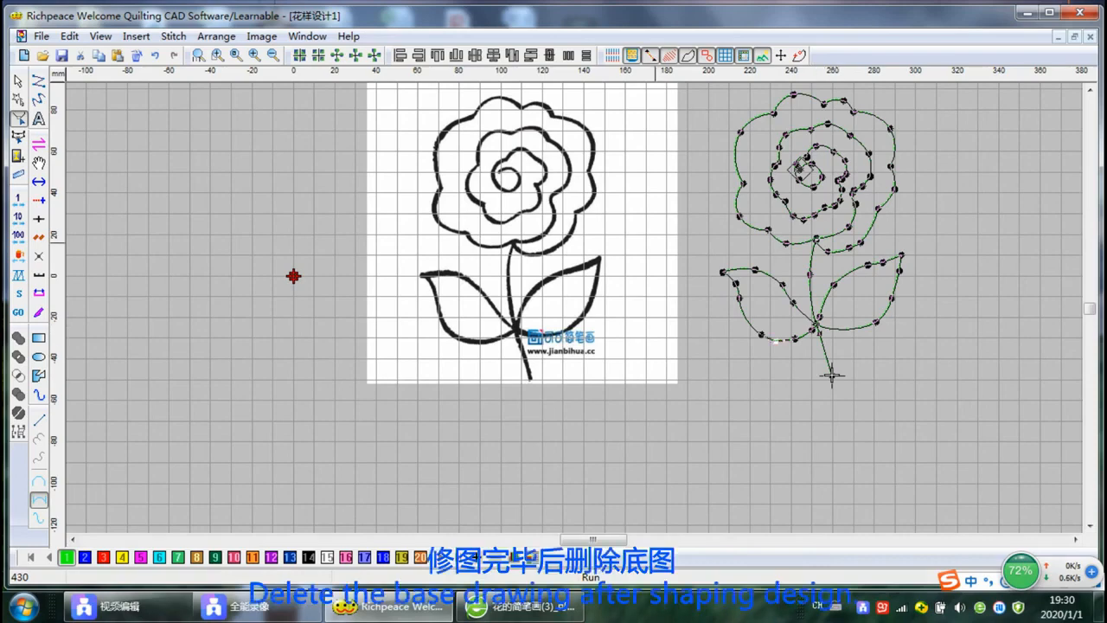
{"action": "left_click", "coordinate": [18, 80]}
{"action": "left_click", "coordinate": [976, 294]}
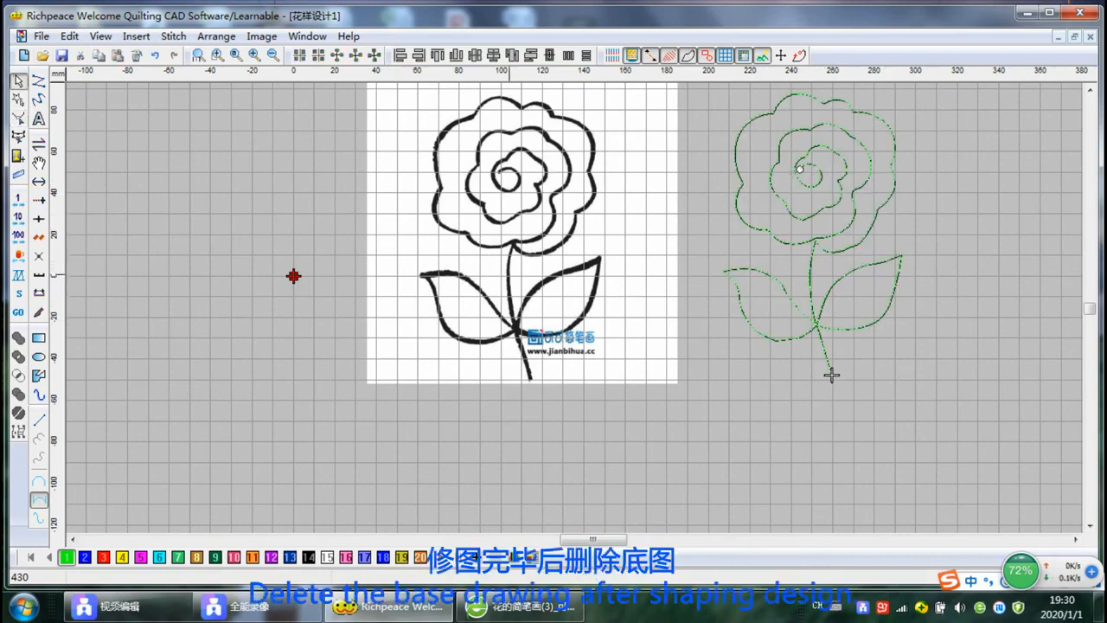
{"action": "left_click", "coordinate": [18, 156]}
{"action": "left_click", "coordinate": [595, 290]}
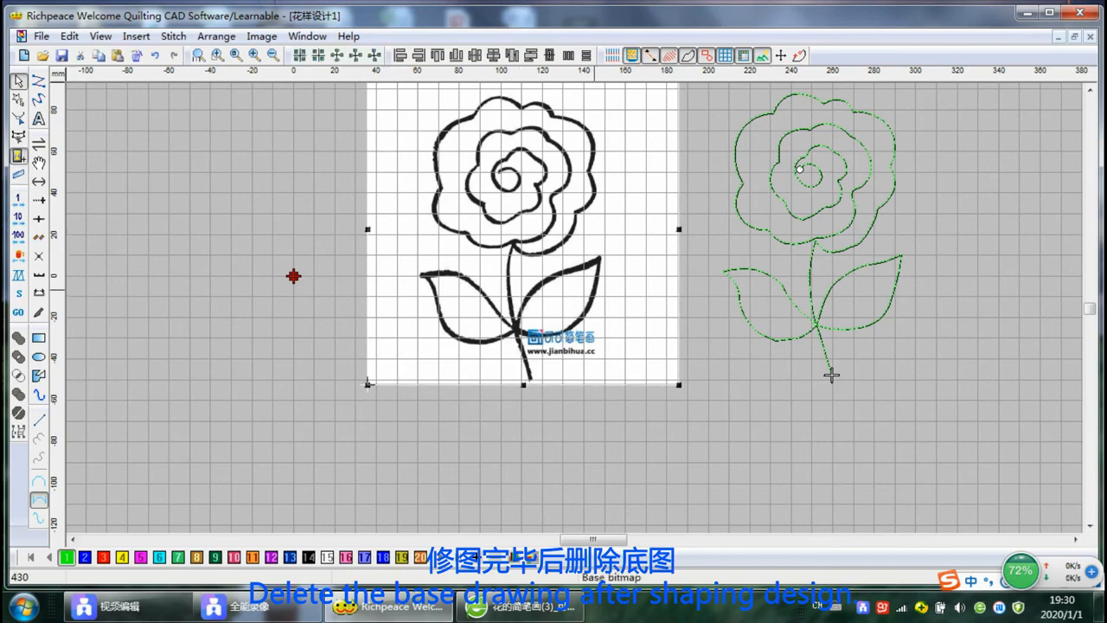
{"action": "key", "text": "Delete"}
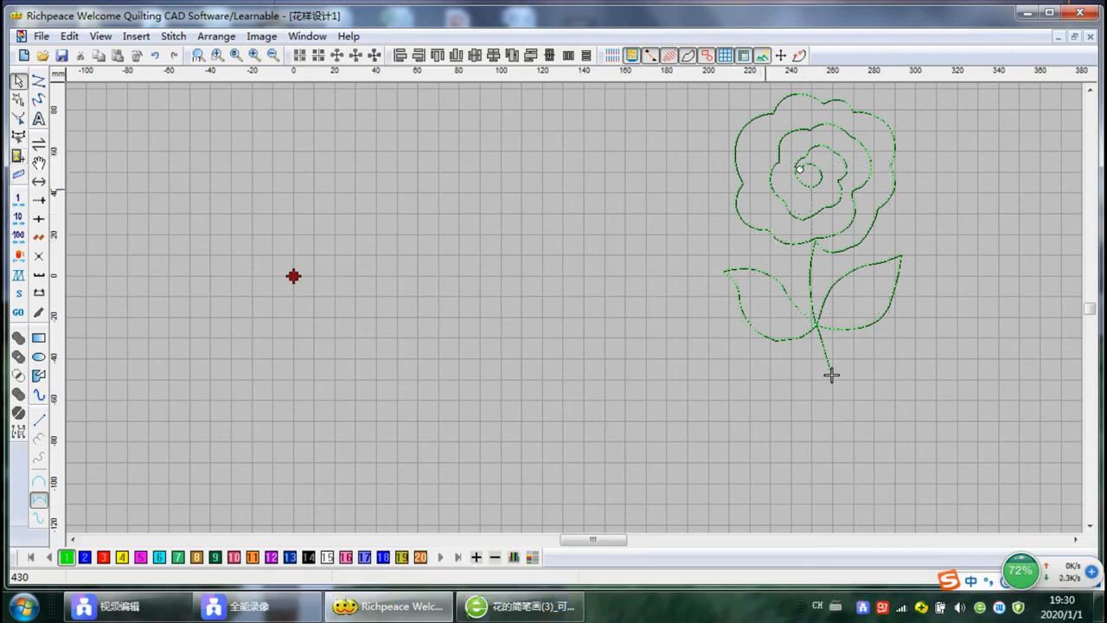
Step: Move the traced flower to just right of the origin marker and give it the red thread colour 3
{"action": "left_click_drag", "start_coordinate": [831, 374], "coordinate": [450, 410]}
{"action": "key", "text": "Escape"}
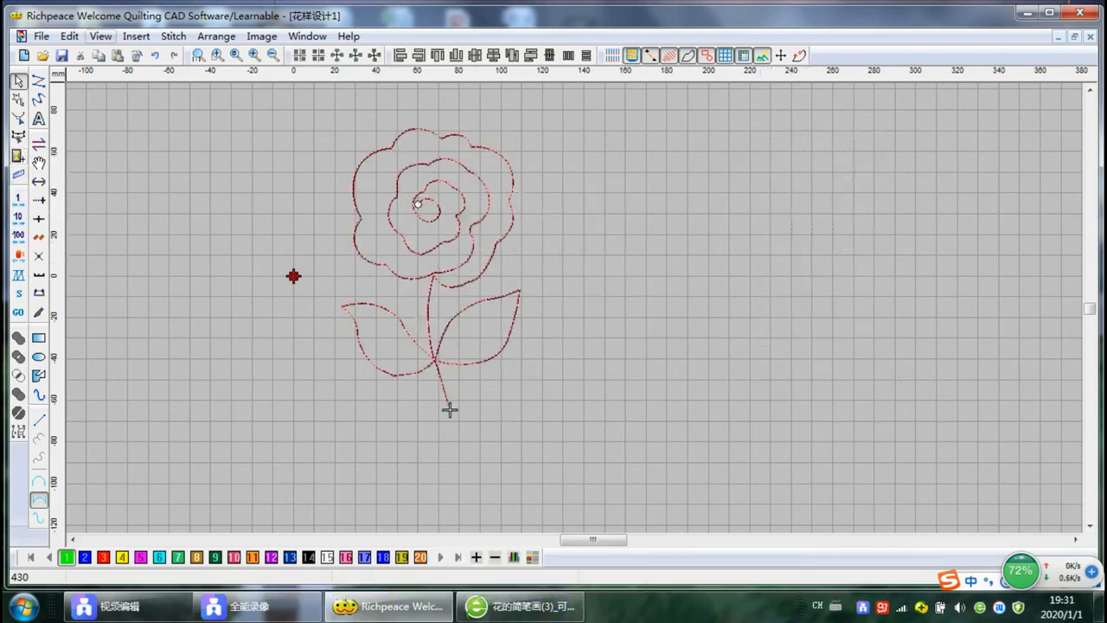
Step: Run Slow Show on the flower pattern to check its stitch track
{"action": "left_click", "coordinate": [100, 36]}
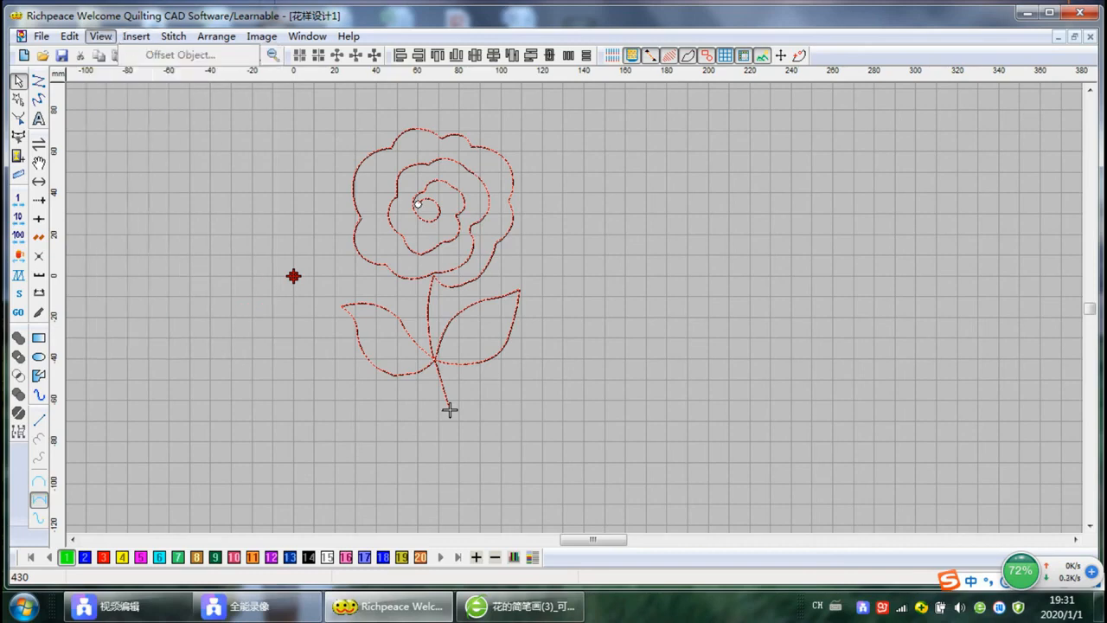
{"action": "left_click", "coordinate": [101, 37]}
{"action": "left_click", "coordinate": [450, 410]}
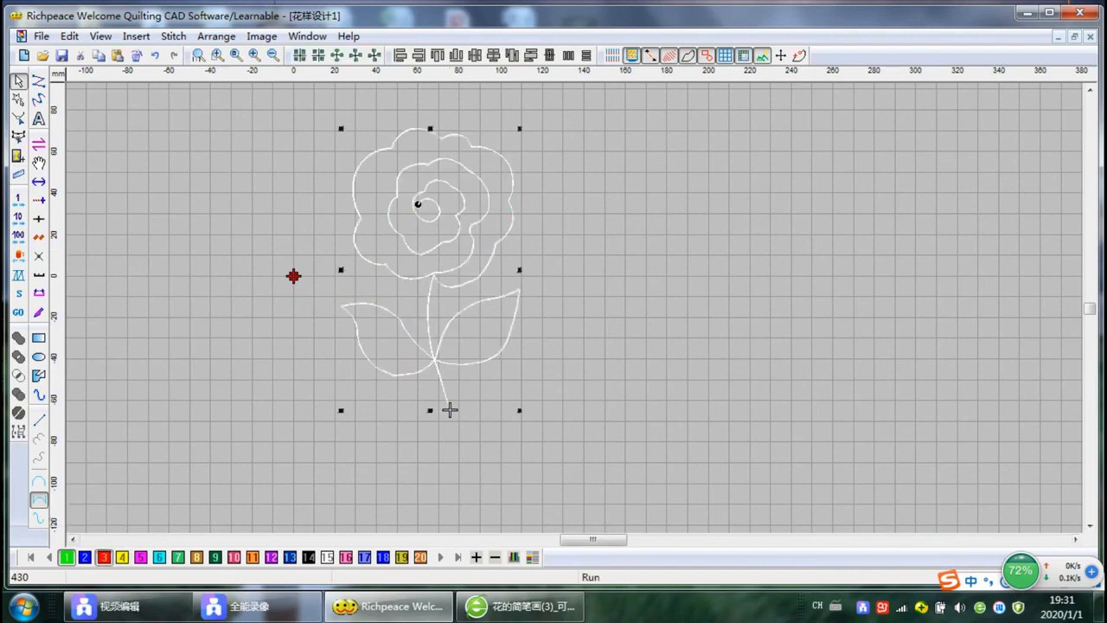
{"action": "left_click", "coordinate": [101, 36]}
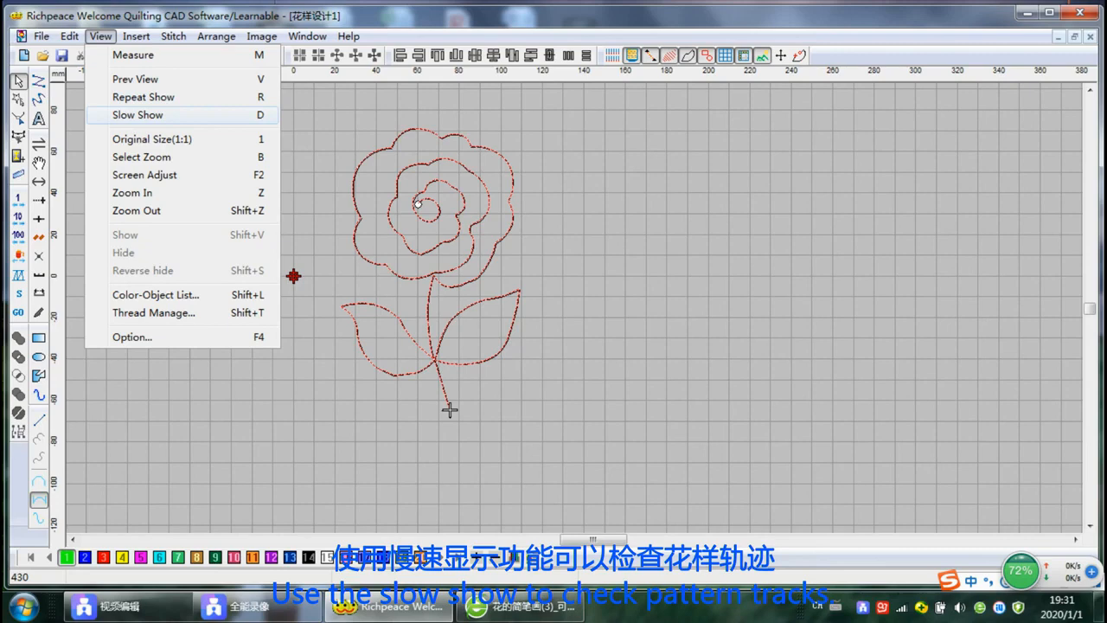
{"action": "key", "text": "Return"}
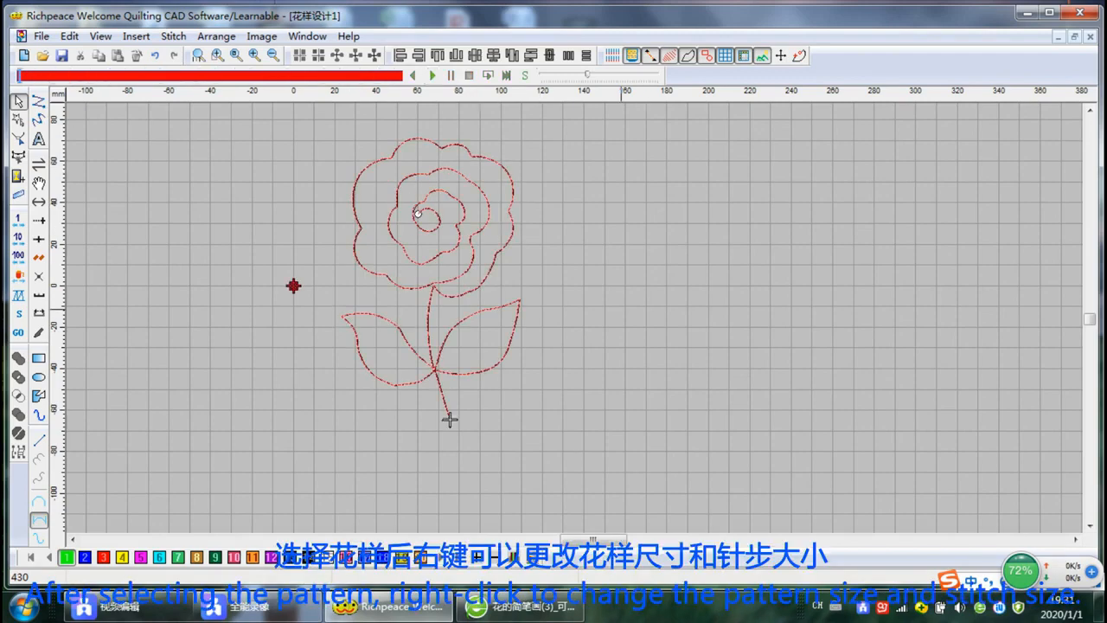
Step: Review the flower's object parameters, covering the connecter stitch settings and the general size, position and transform settings, and accept them
{"action": "right_click", "coordinate": [449, 419]}
{"action": "key", "text": "Escape"}
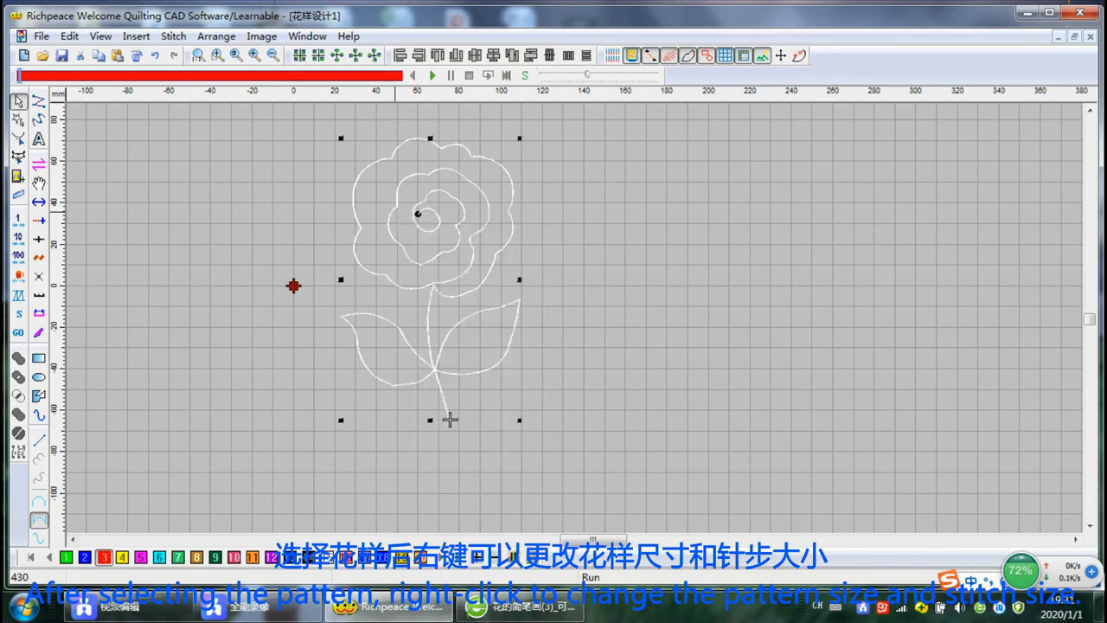
{"action": "right_click", "coordinate": [449, 420]}
{"action": "left_click", "coordinate": [493, 124]}
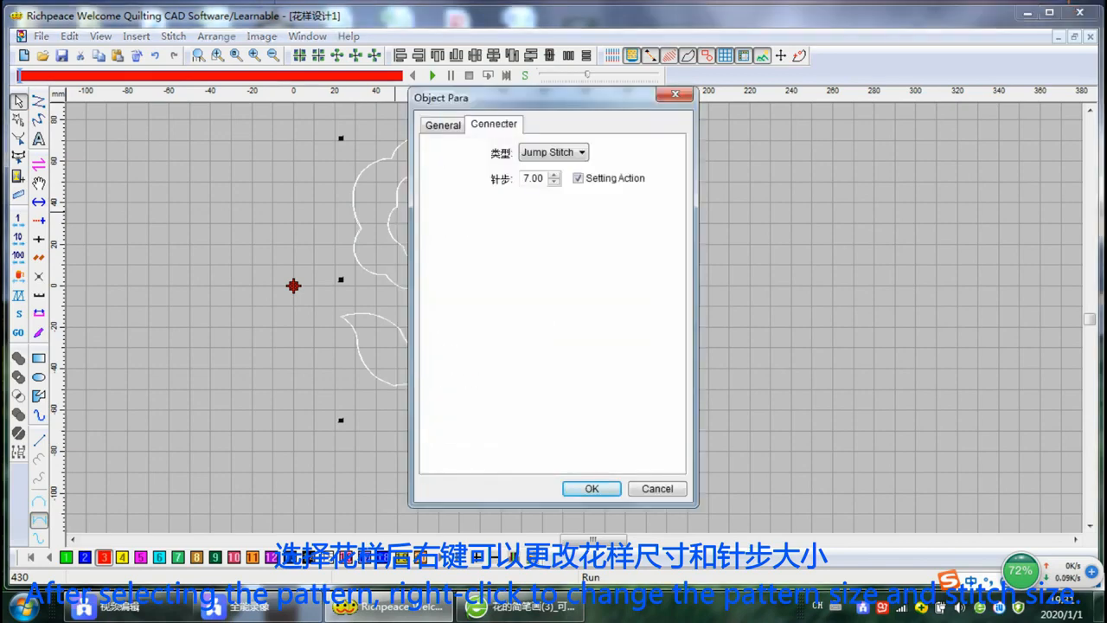
{"action": "double_click", "coordinate": [533, 178]}
{"action": "left_click", "coordinate": [442, 124]}
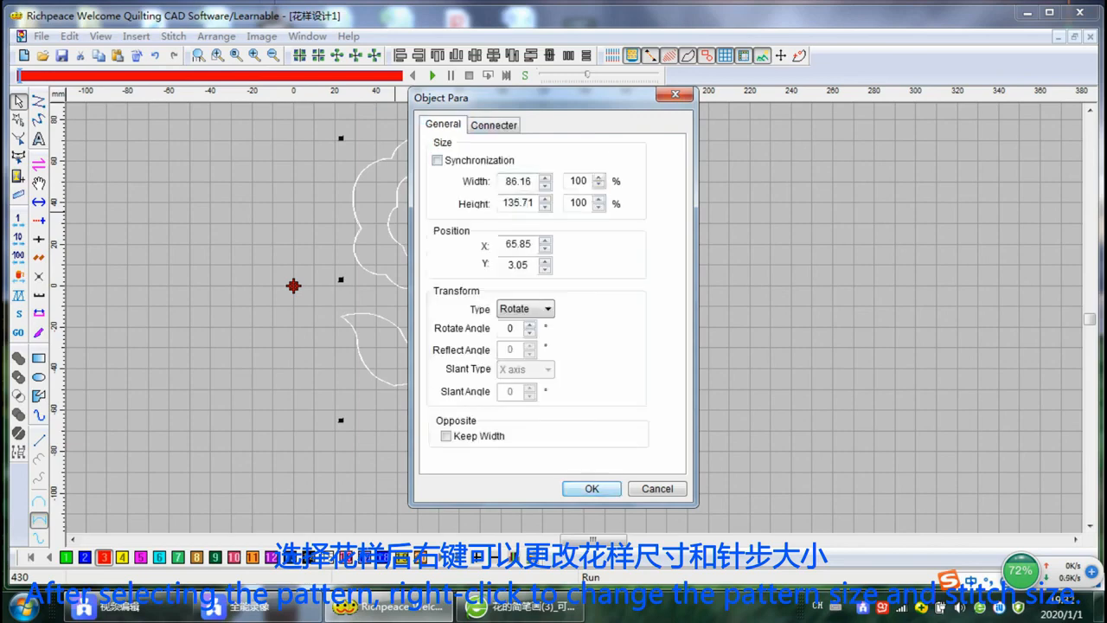
{"action": "left_click", "coordinate": [592, 489]}
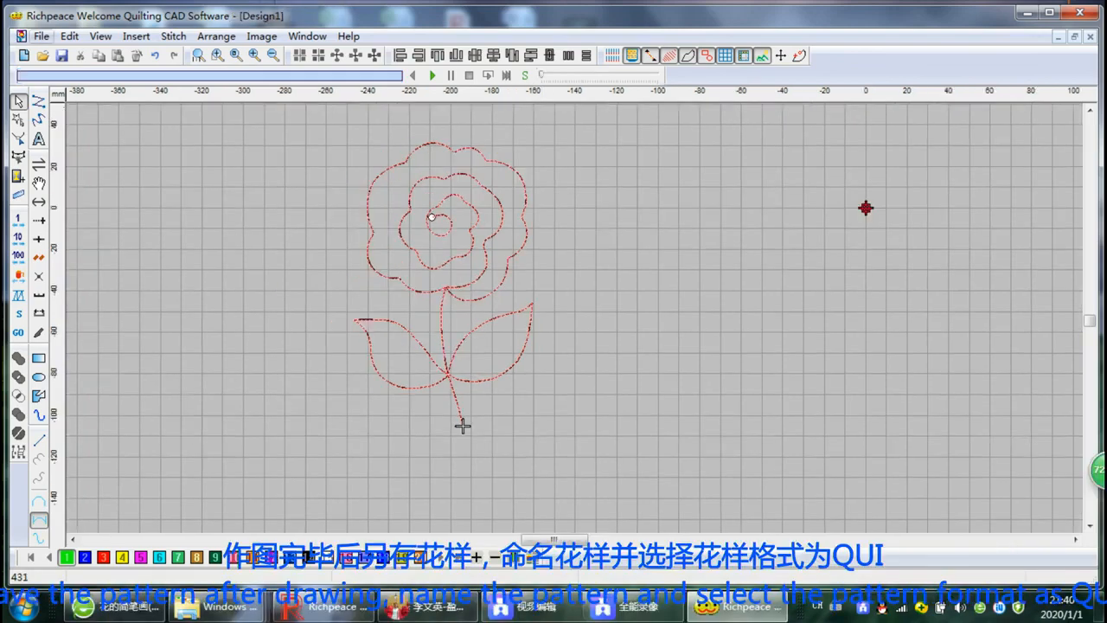
Step: Start saving the design as a new file and choose Richpeace(*.QUI)-V2 as the file type
{"action": "key", "text": "alt+f"}
{"action": "key", "text": "Down"}
{"action": "key", "text": "Down"}
{"action": "key", "text": "Down"}
{"action": "key", "text": "Down"}
{"action": "key", "text": "Down"}
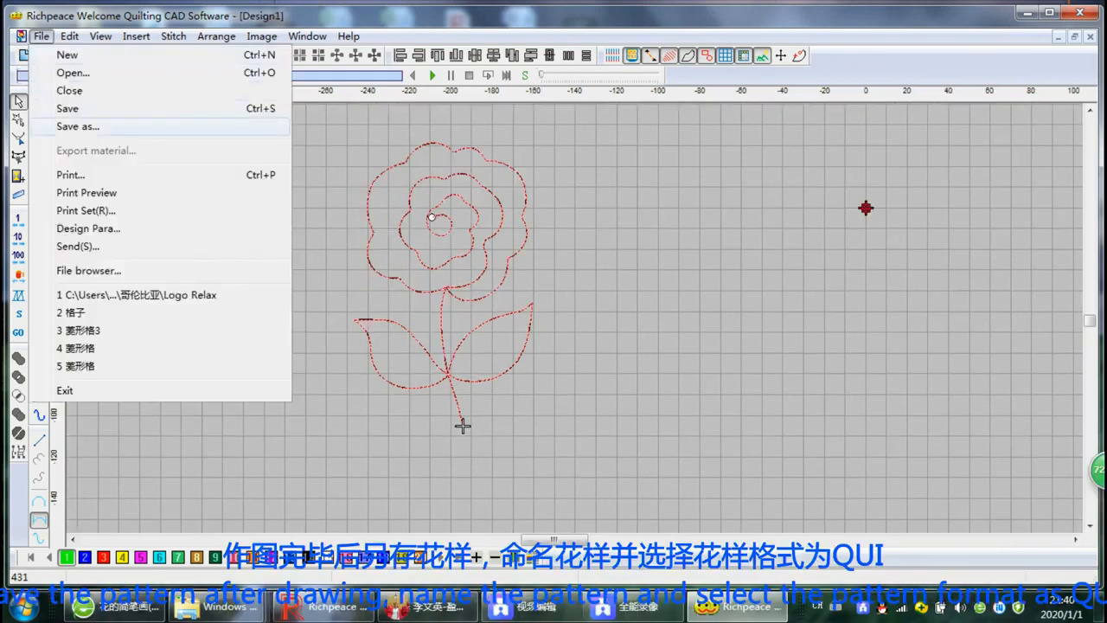
{"action": "key", "text": "Return"}
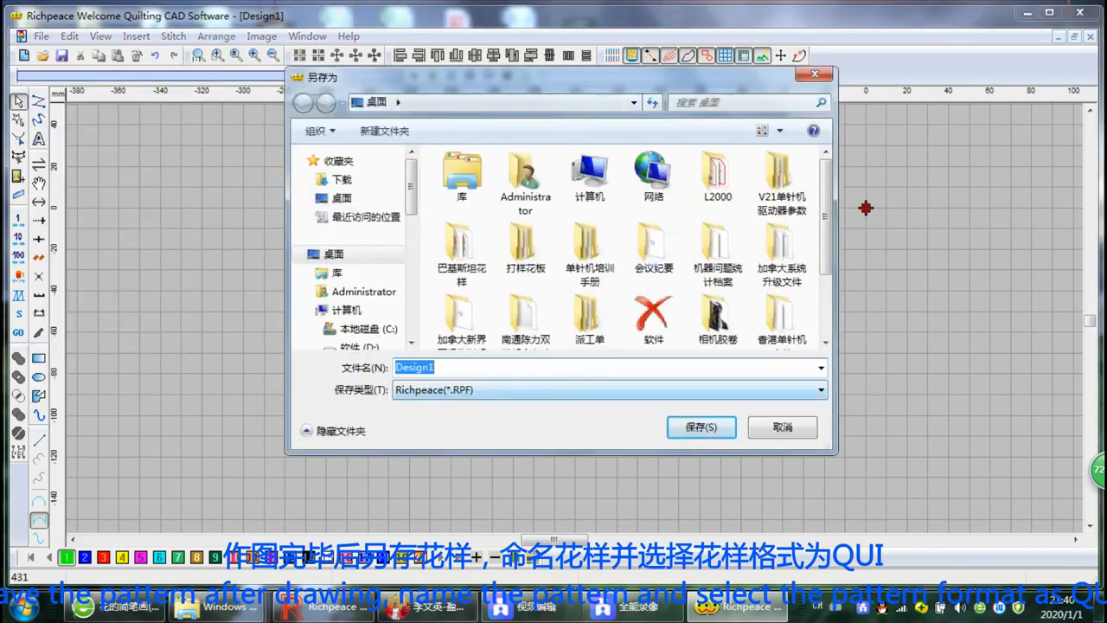
{"action": "left_click", "coordinate": [609, 389]}
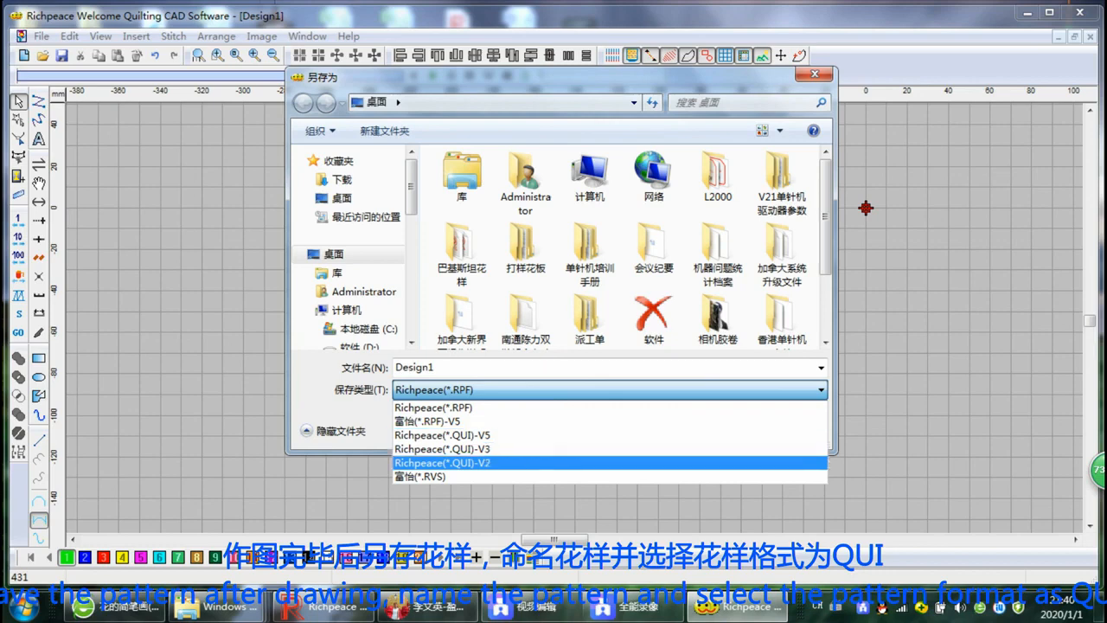
{"action": "left_click", "coordinate": [442, 463]}
Step: Name the file "design 1" and choose the desktop as the save location
{"action": "left_click", "coordinate": [416, 367]}
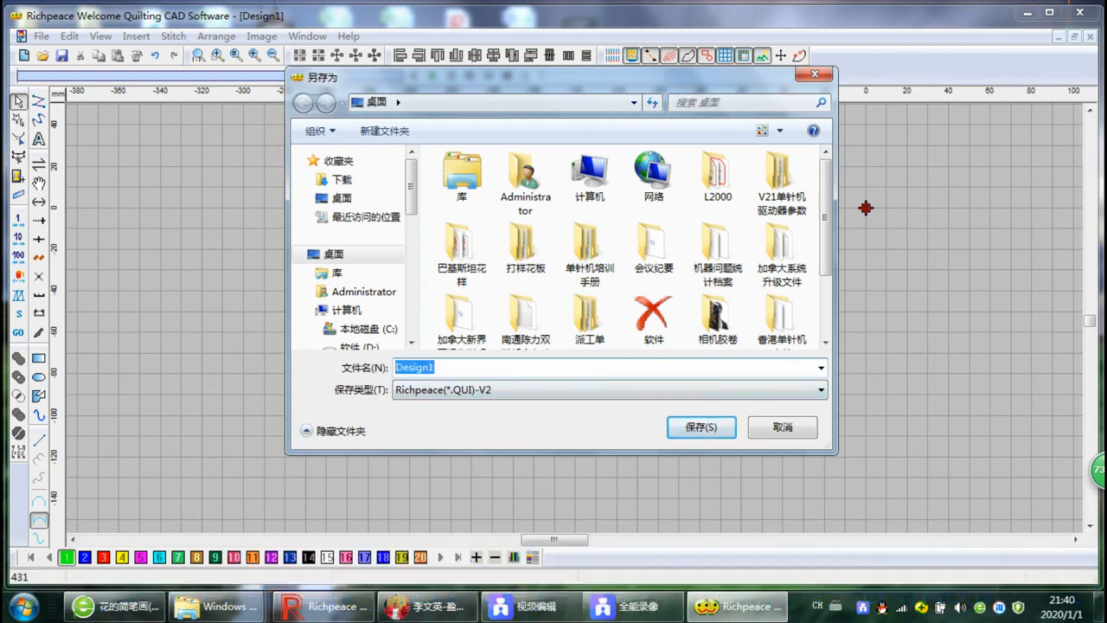
{"action": "type", "text": "design"}
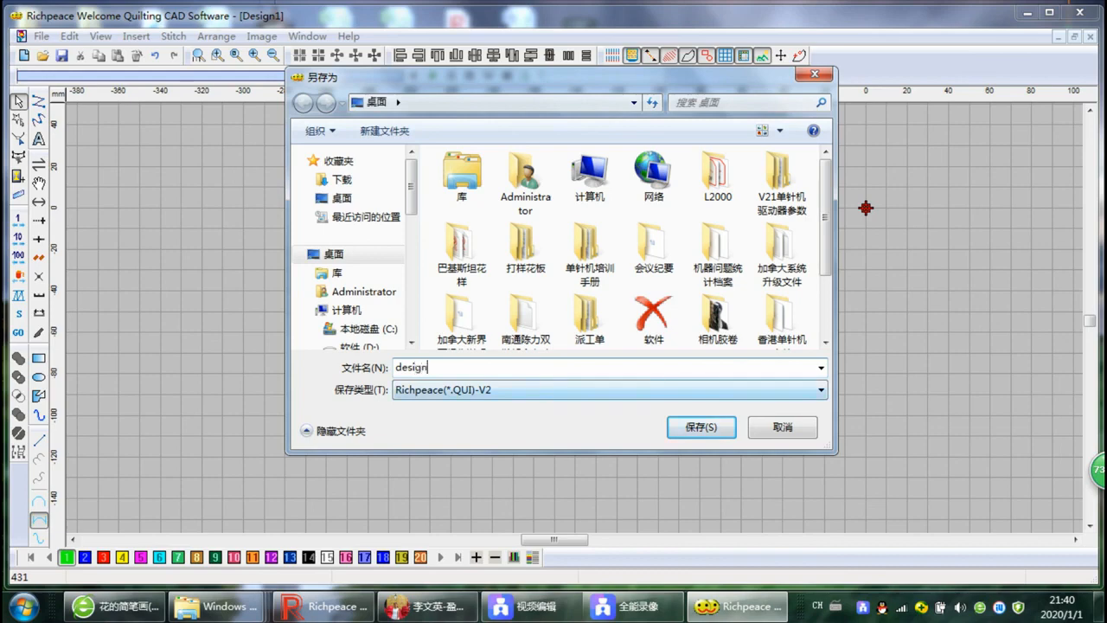
{"action": "type", "text": " 1"}
{"action": "left_click", "coordinate": [334, 254]}
{"action": "left_click", "coordinate": [416, 367]}
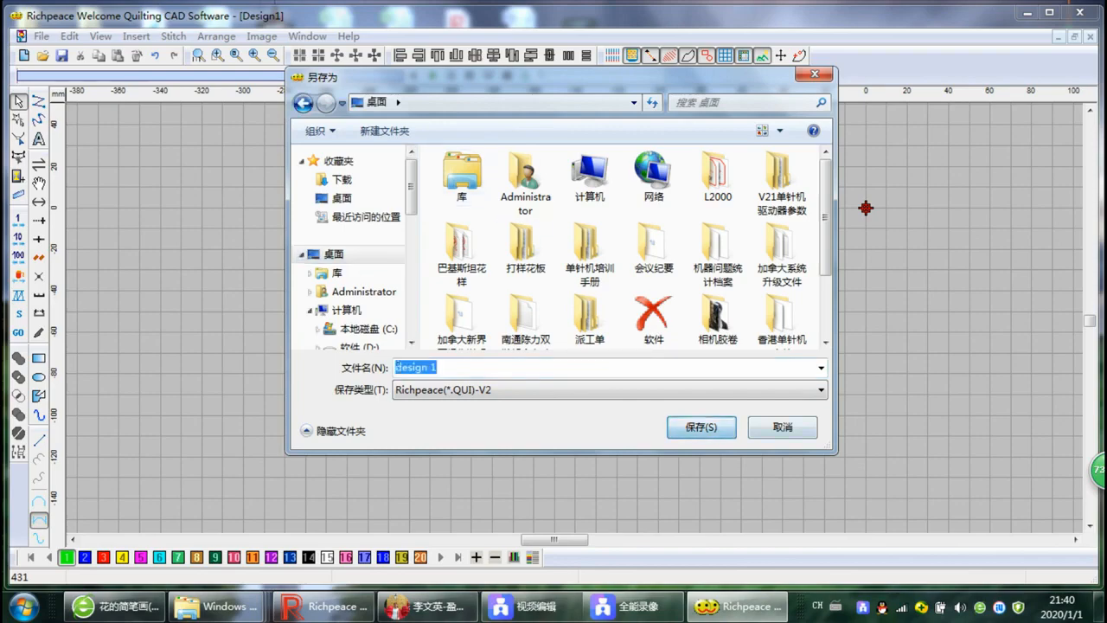